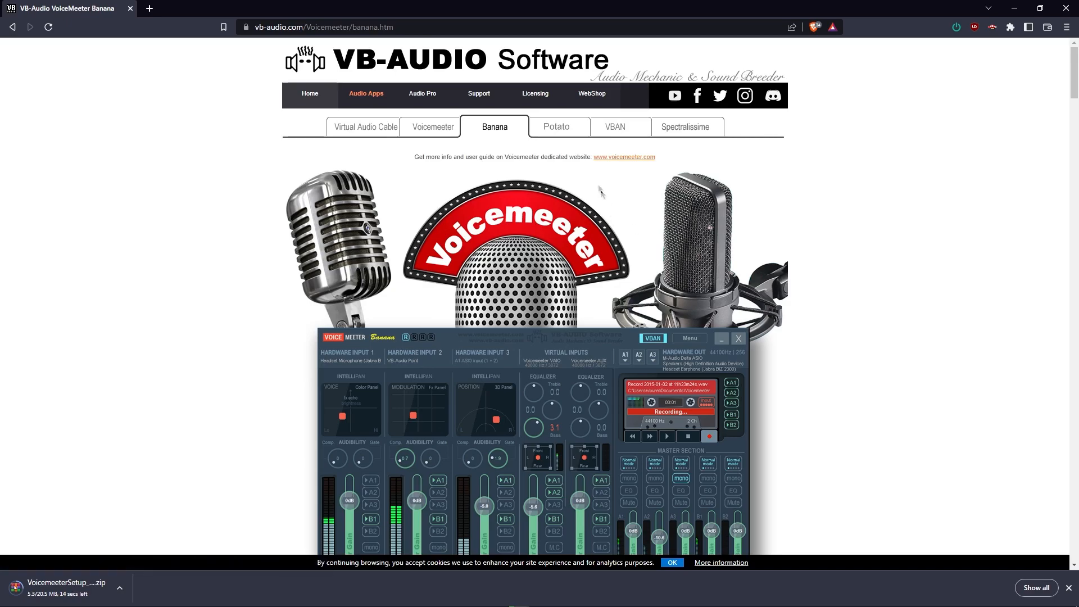
Download the Windows VB-CABLE driver pack from the Virtual Audio Cable page and close its opened archive
click(371, 135)
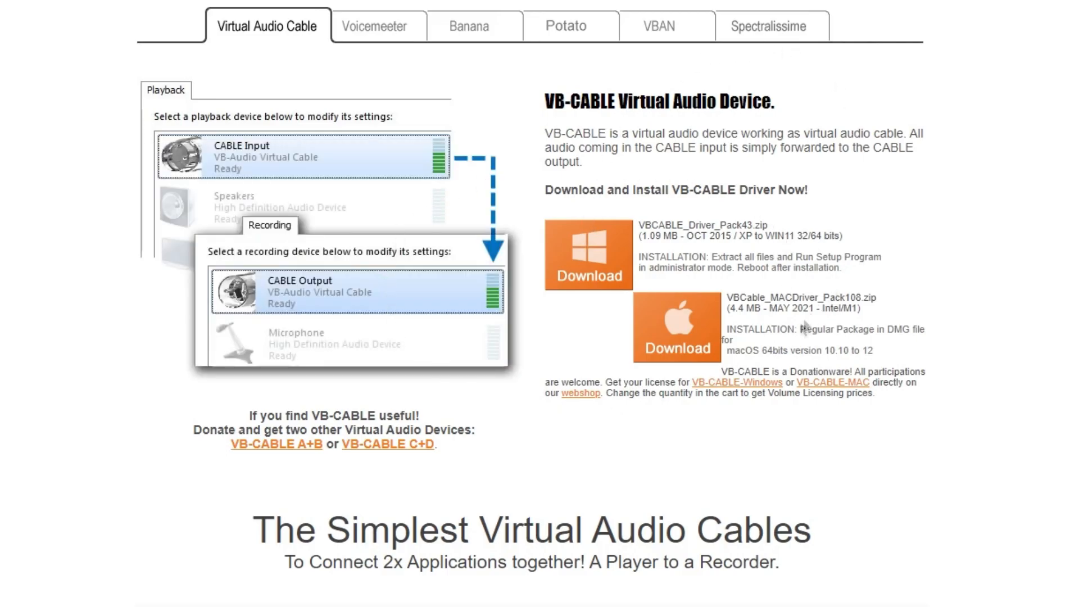
click(382, 274)
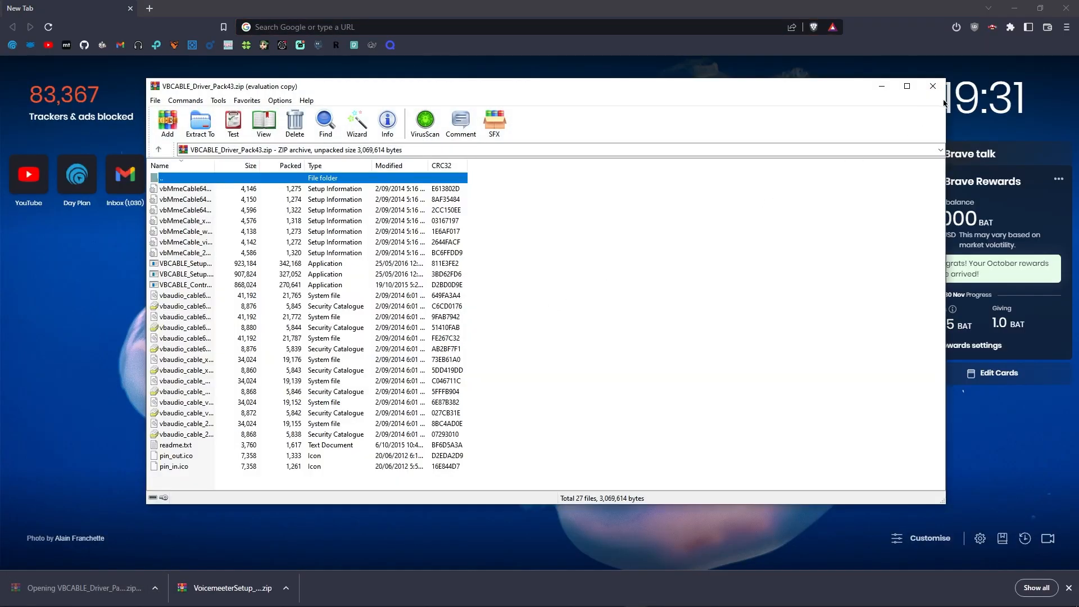
click(934, 90)
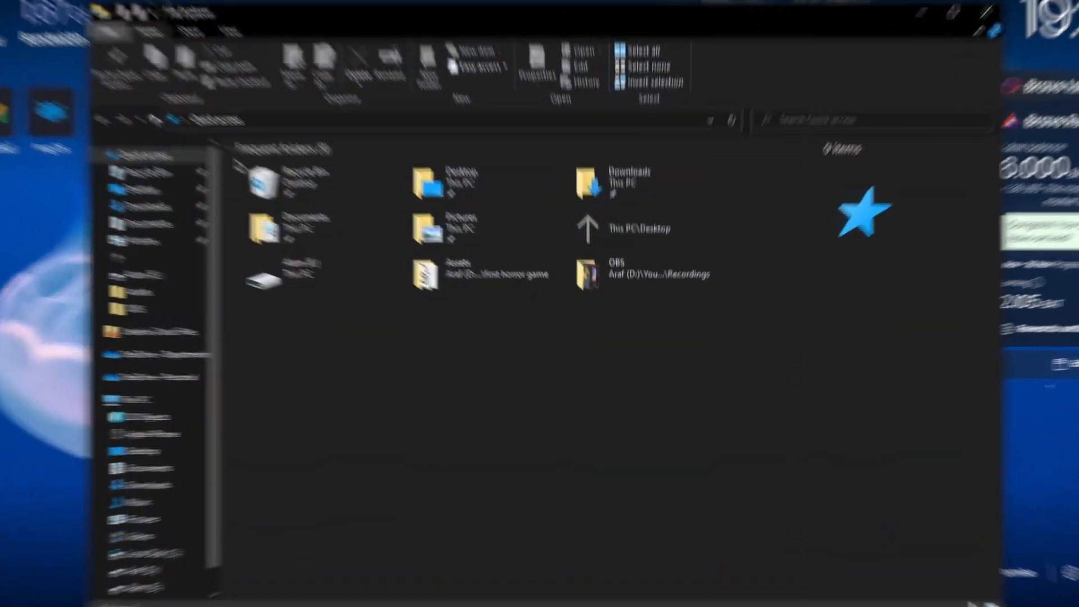
Open the Downloads folder and delete the video file Final Film Output.mp4
click(149, 212)
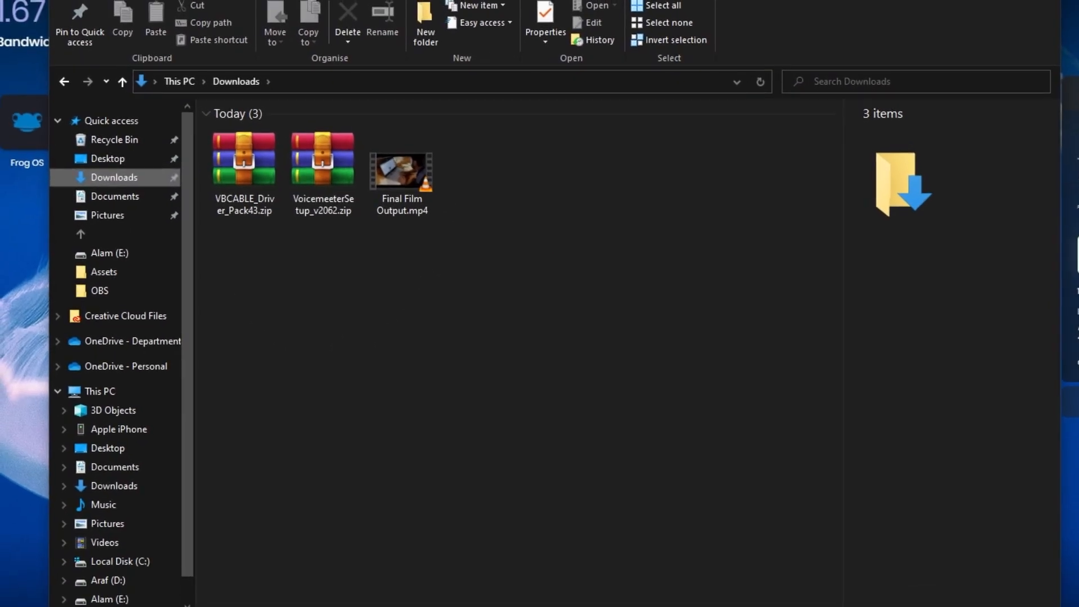
click(397, 200)
key(Delete)
Extract VoicemeeterSetup_v2062.zip into its own VoicemeeterSetup_v2062 folder in Downloads
drag(358, 263, 260, 197)
click(287, 275)
drag(371, 242, 216, 135)
right_click(318, 178)
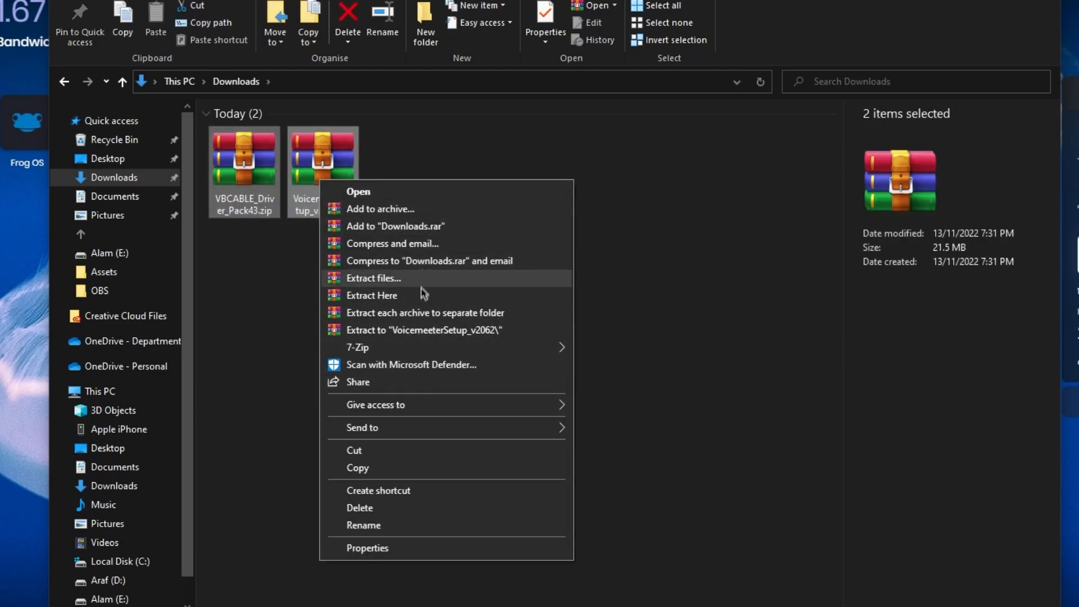
right_click(358, 176)
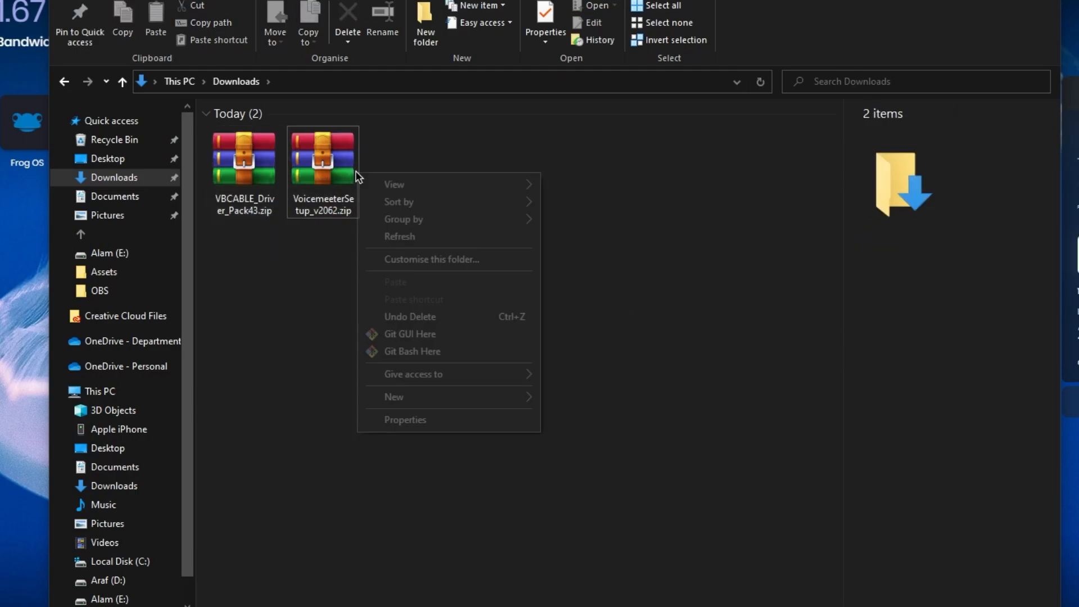
click(345, 184)
right_click(325, 190)
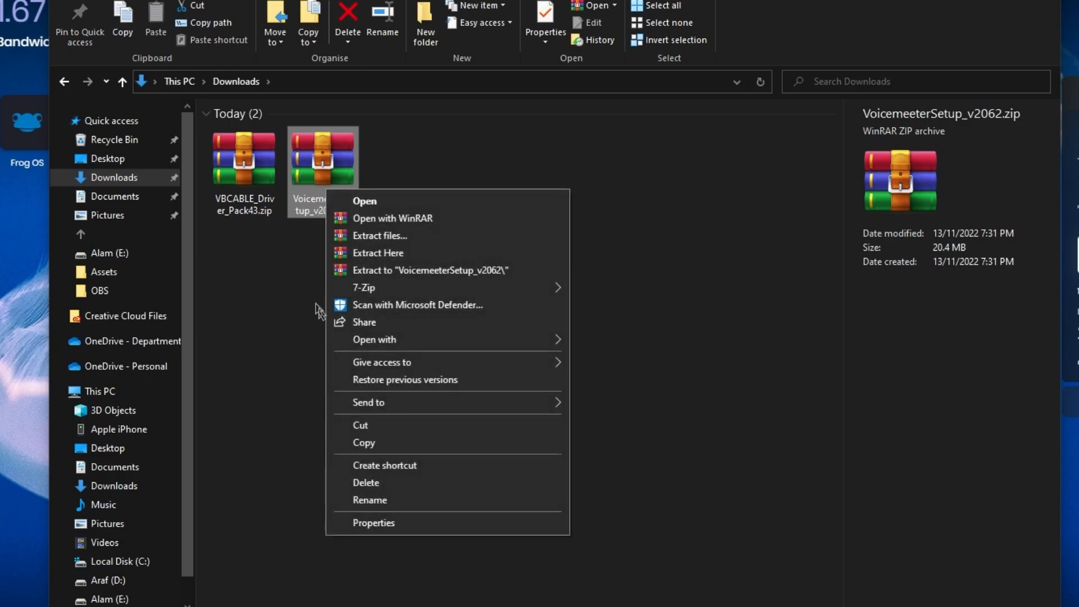
click(506, 270)
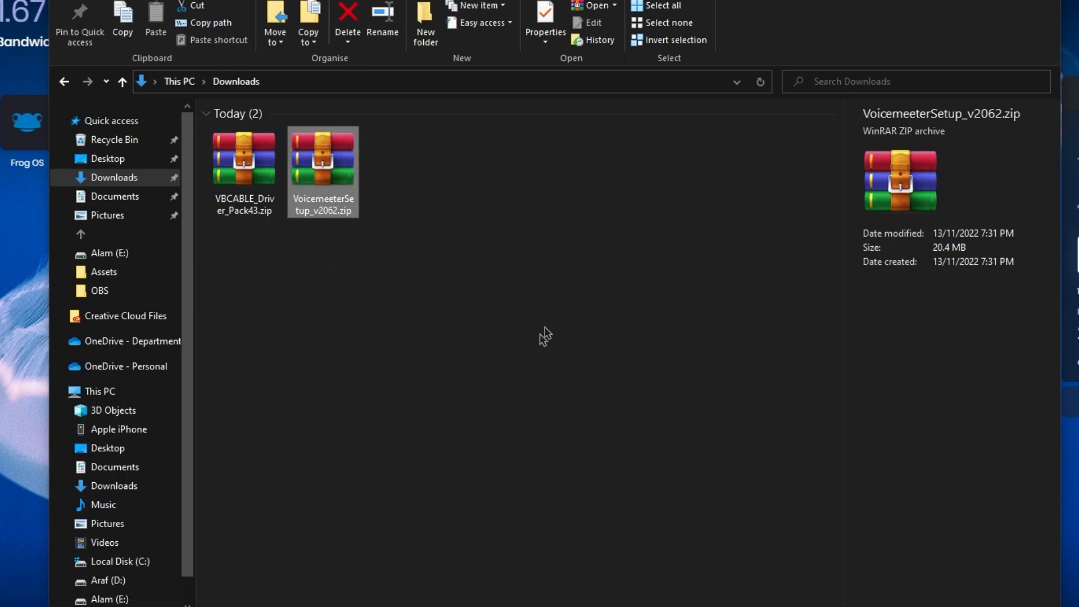
Extract VBCABLE_Driver_Pack43.zip into its own VBCABLE_Driver_Pack43 folder in Downloads
click(573, 292)
right_click(243, 201)
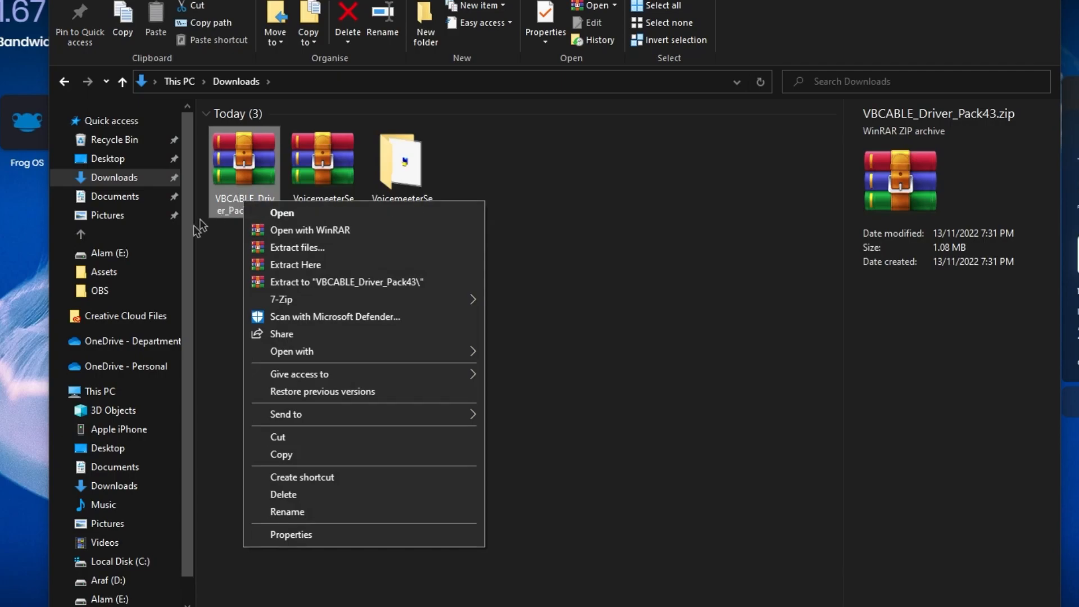
click(360, 284)
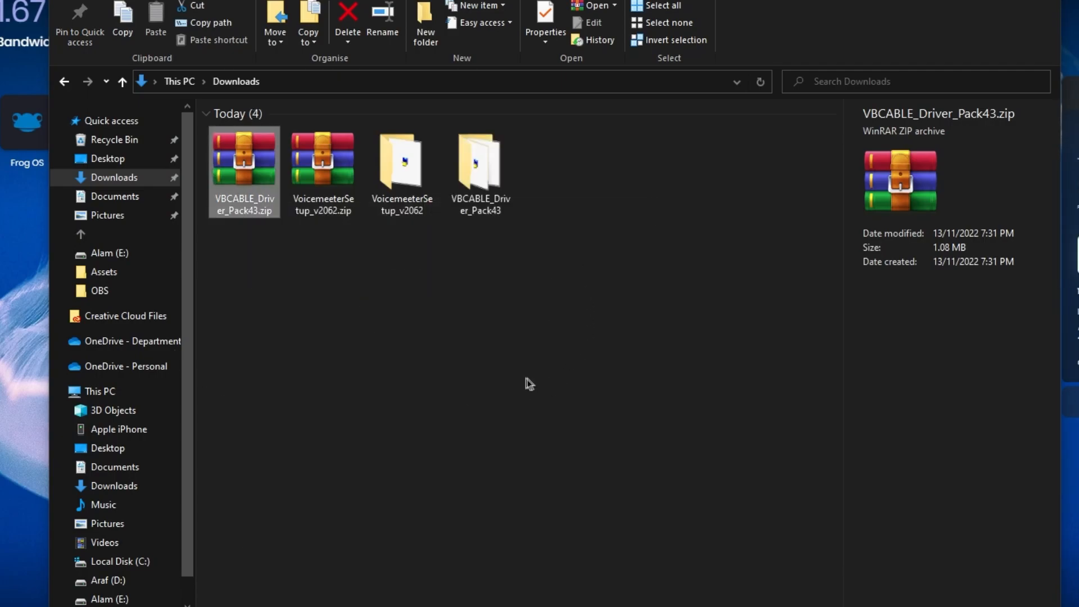
Delete the two original zip archives from Downloads, keeping only the extracted folders
click(514, 371)
drag(330, 329, 164, 180)
key(Delete)
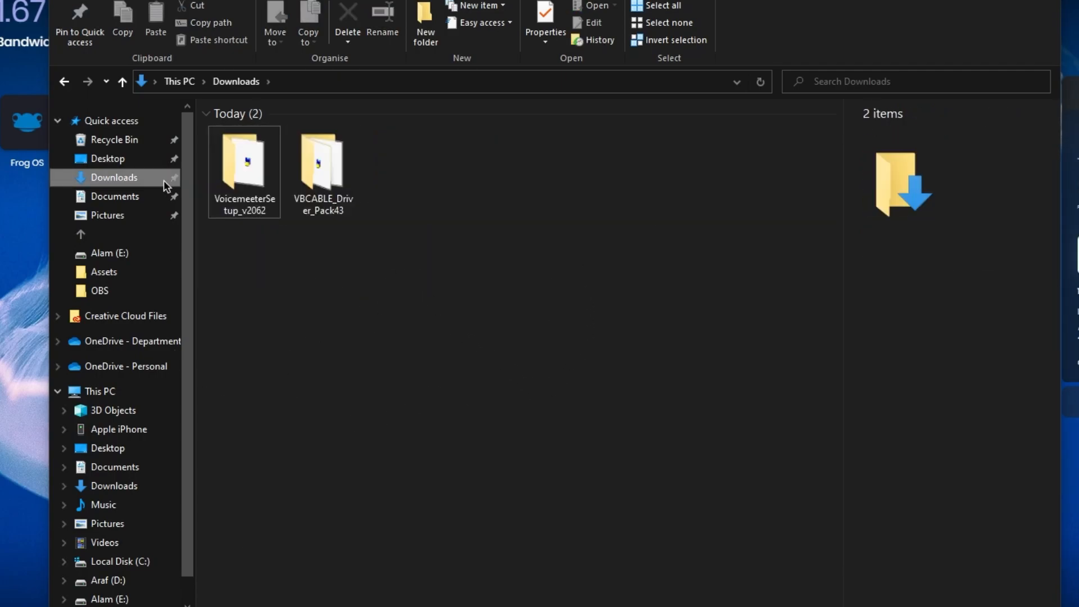
View the launch options of VBCABLE_Setup_x64.exe in the VBCABLE_Driver_Pack43 folder and return to Downloads
double_click(322, 169)
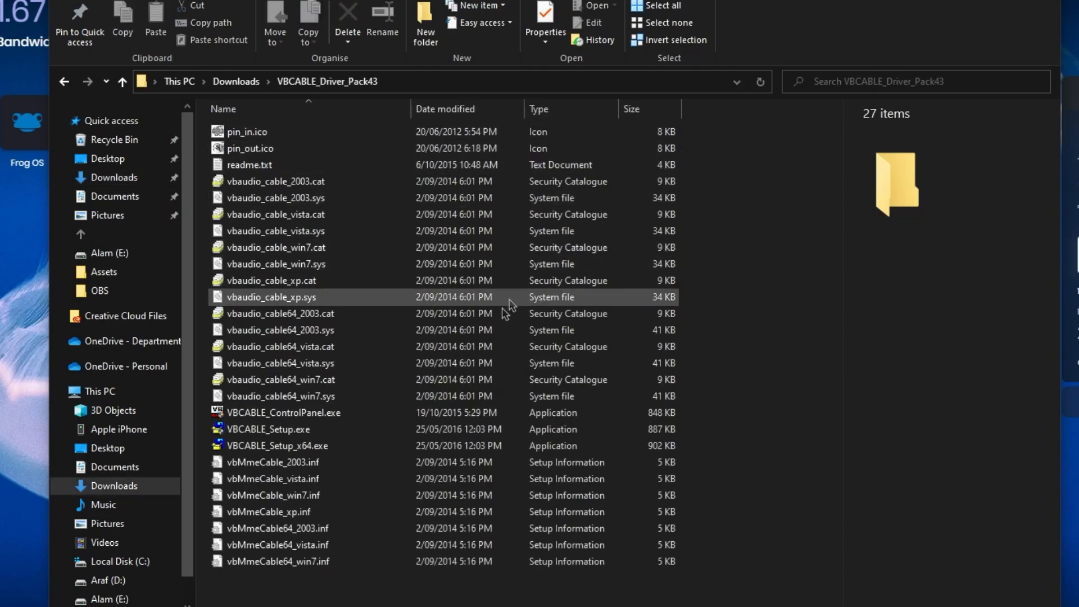
click(309, 446)
right_click(349, 442)
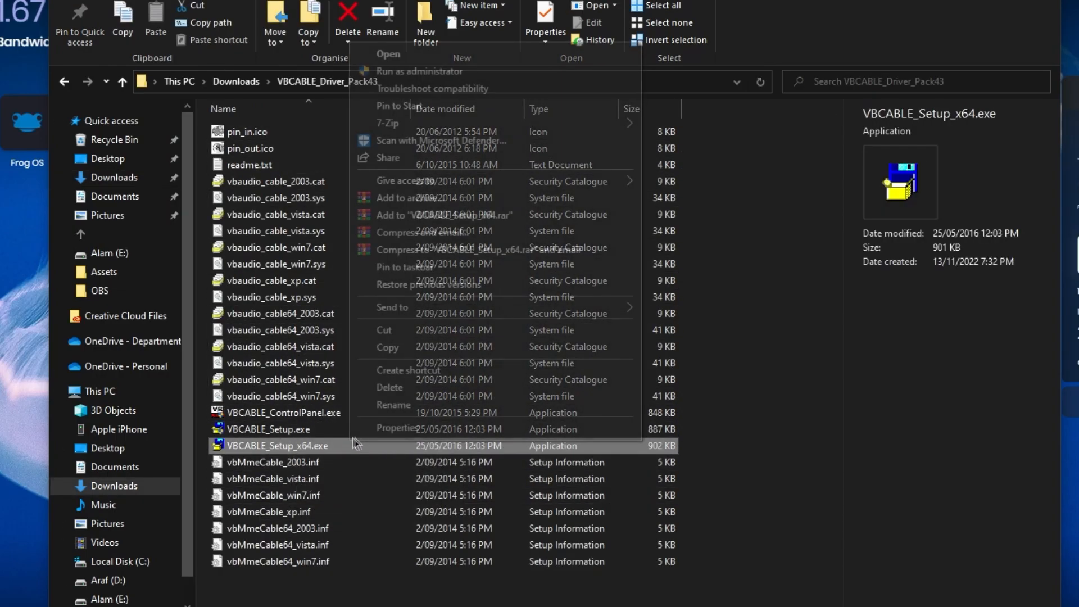
click(750, 288)
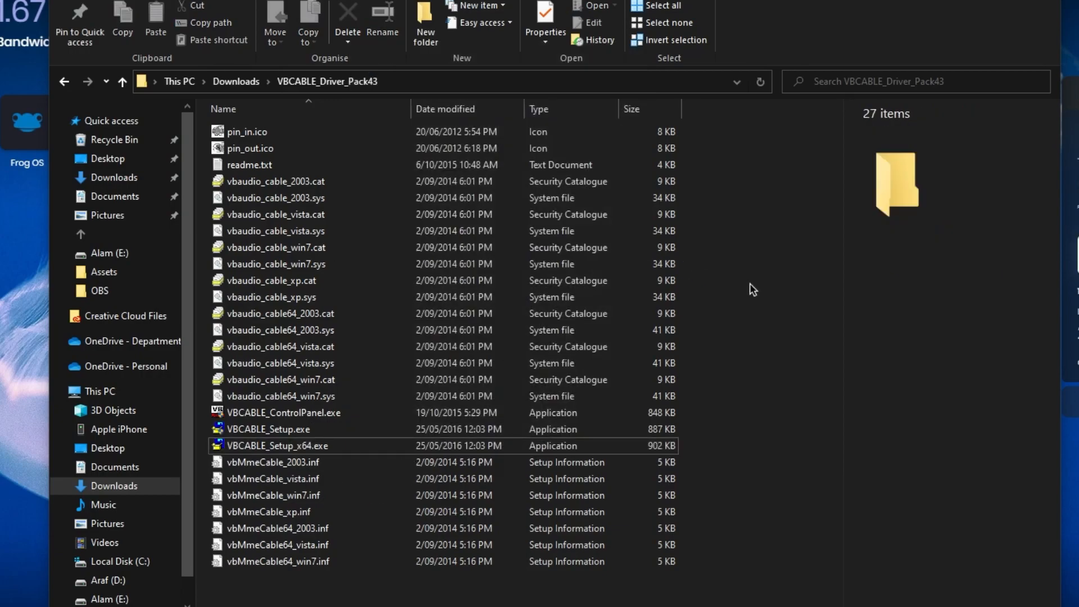
click(242, 85)
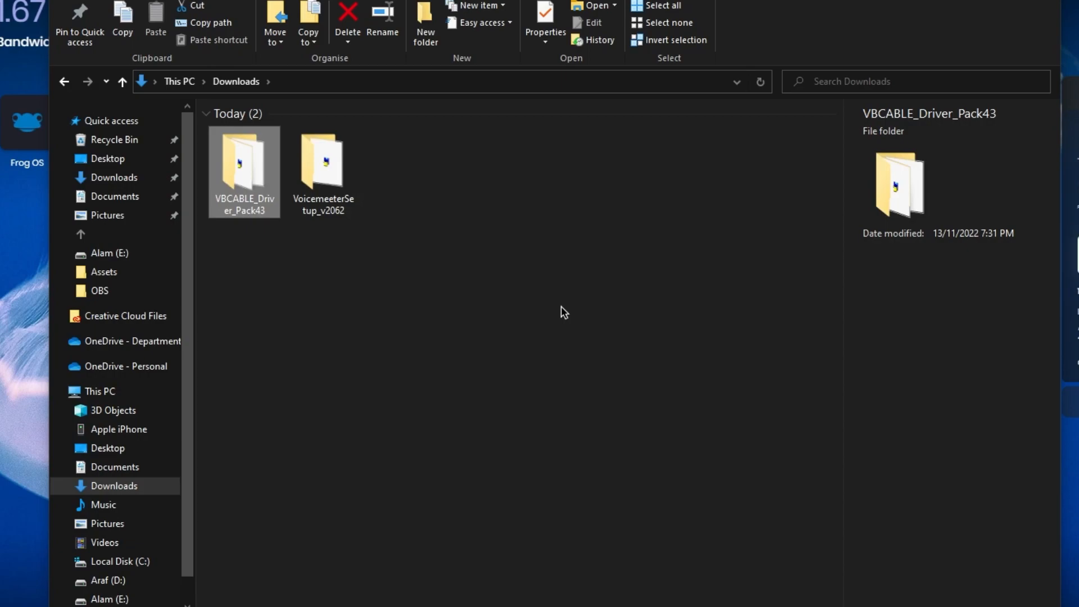
View the launch options of VoicemeeterProSetup.exe in the VoicemeeterSetup_v2062 folder and return to Downloads
double_click(353, 189)
right_click(309, 134)
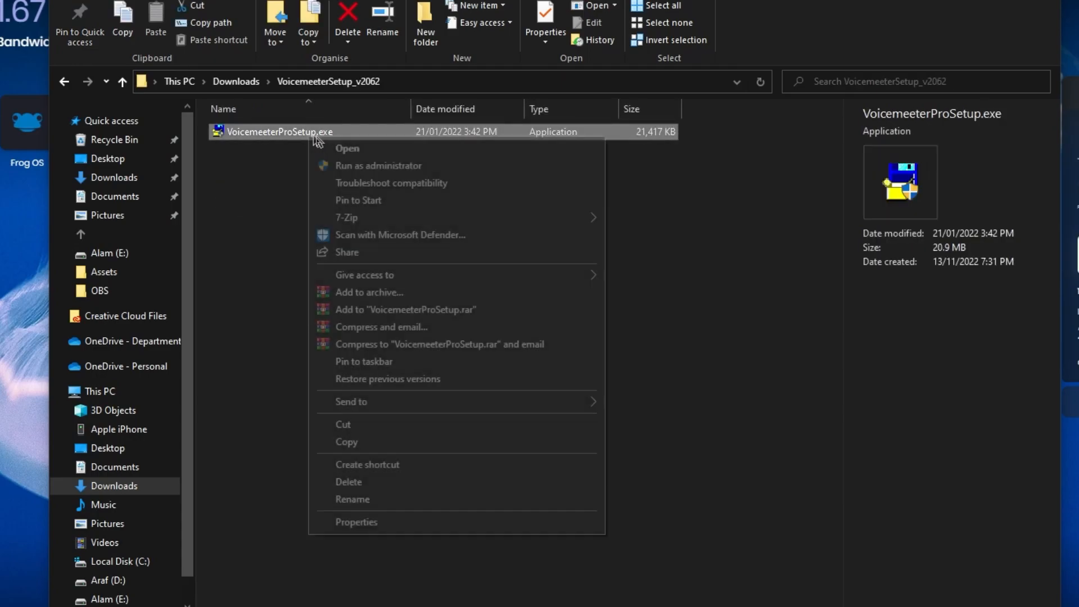
click(669, 225)
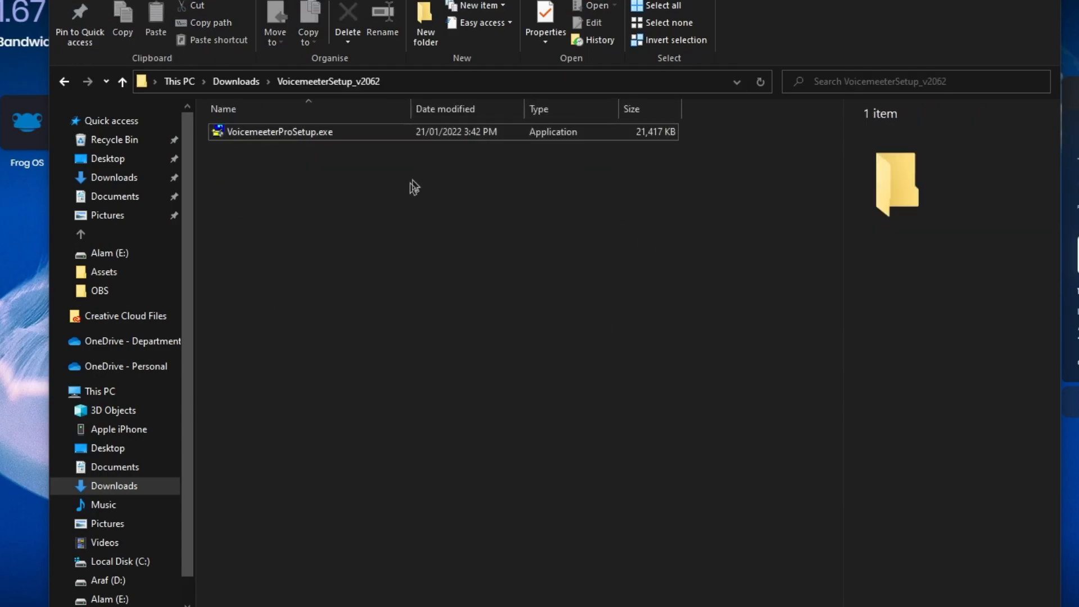
click(237, 81)
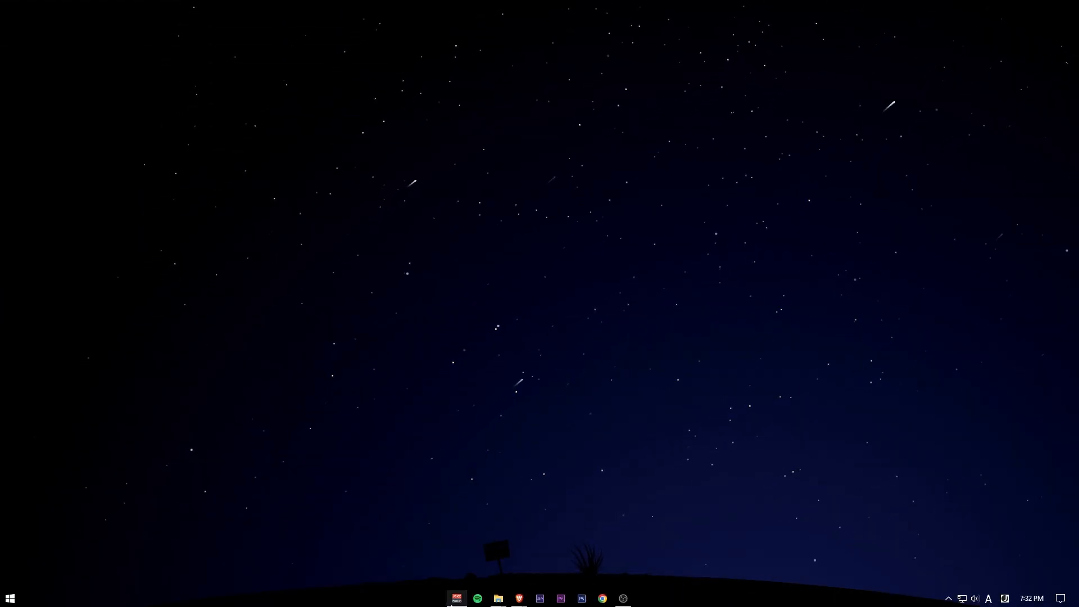
Open Voicemeeter Banana, choose MME: Microphone (LCS USB Audio) for Hardware Input 1, and check the device list for output A1
click(456, 602)
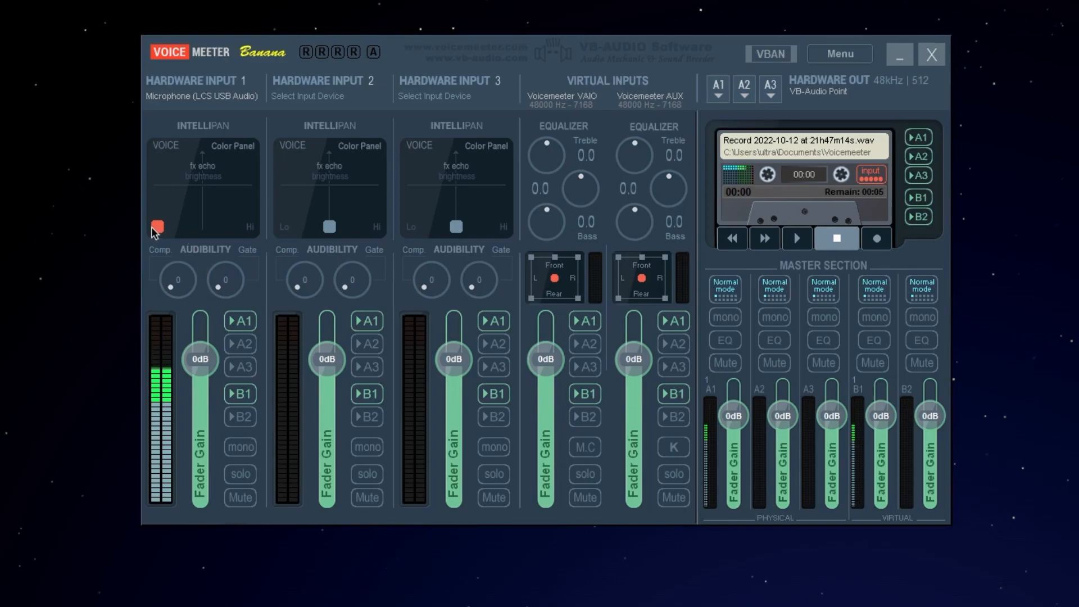
click(221, 96)
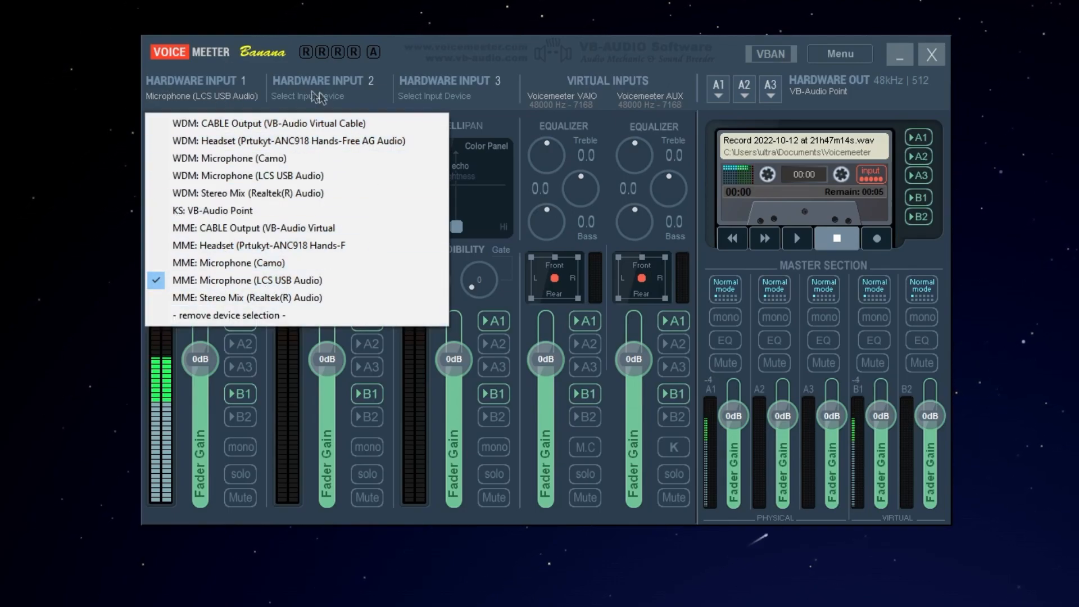
click(236, 284)
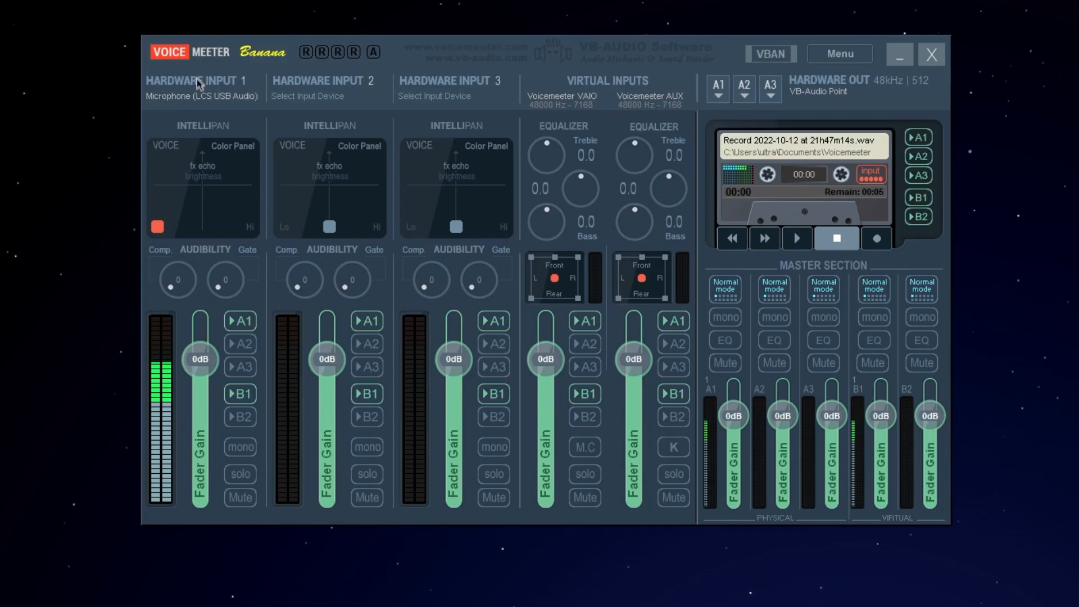
click(718, 88)
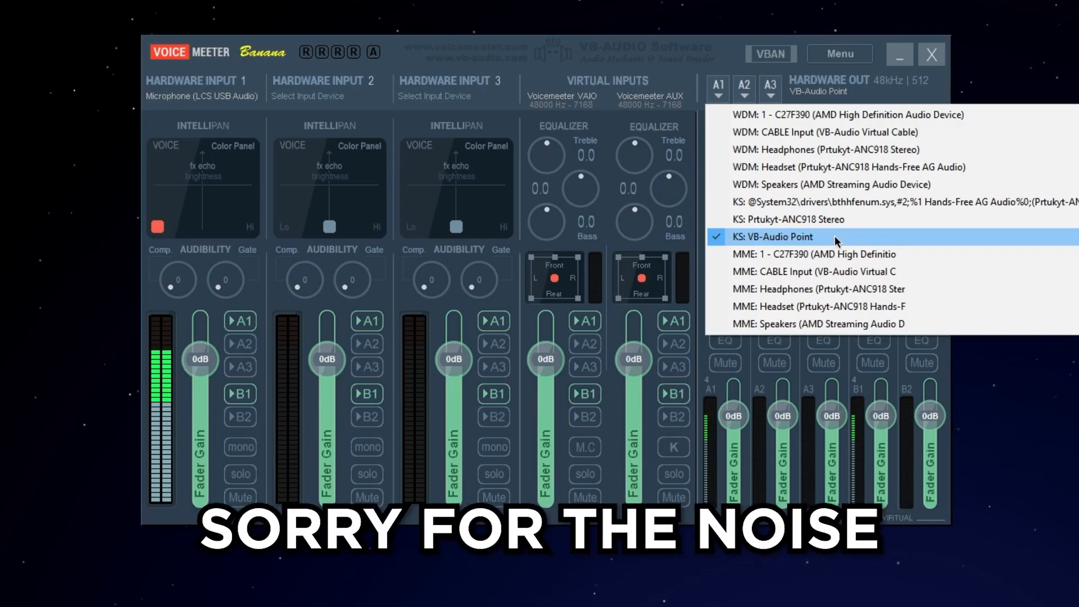
click(491, 304)
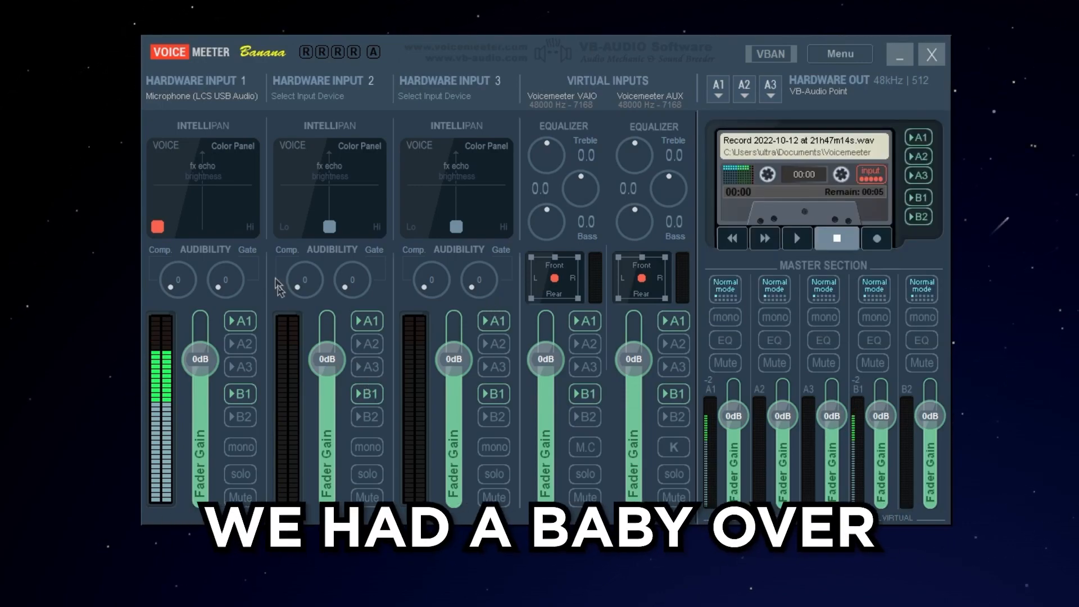
Shift the Intellipan voice color point of Hardware Input 1 to the lower Hi corner
drag(161, 226, 24, 316)
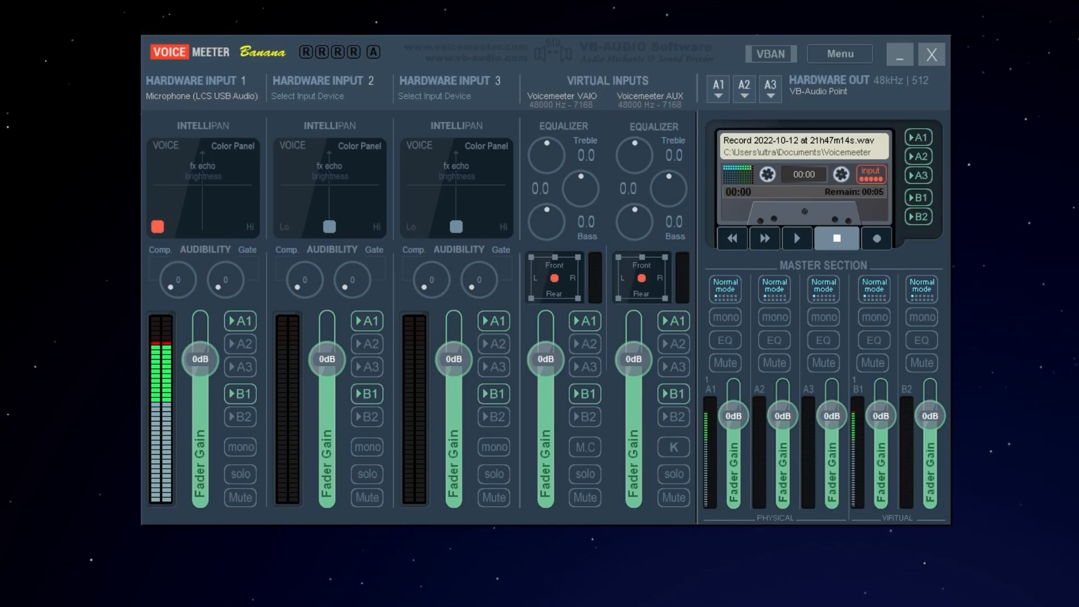
drag(158, 227, 285, 227)
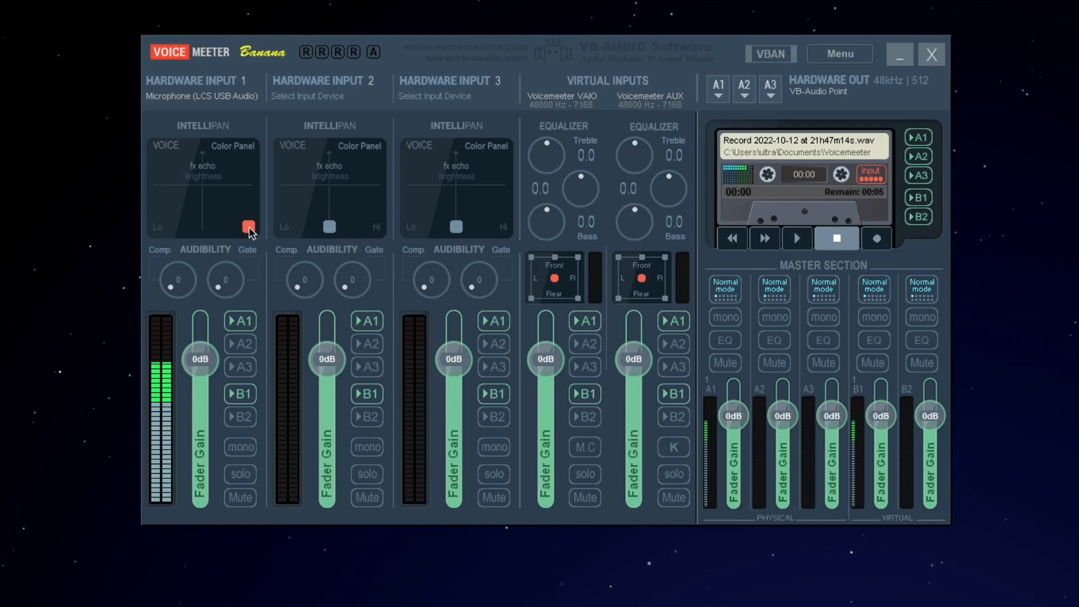
drag(205, 249, 181, 283)
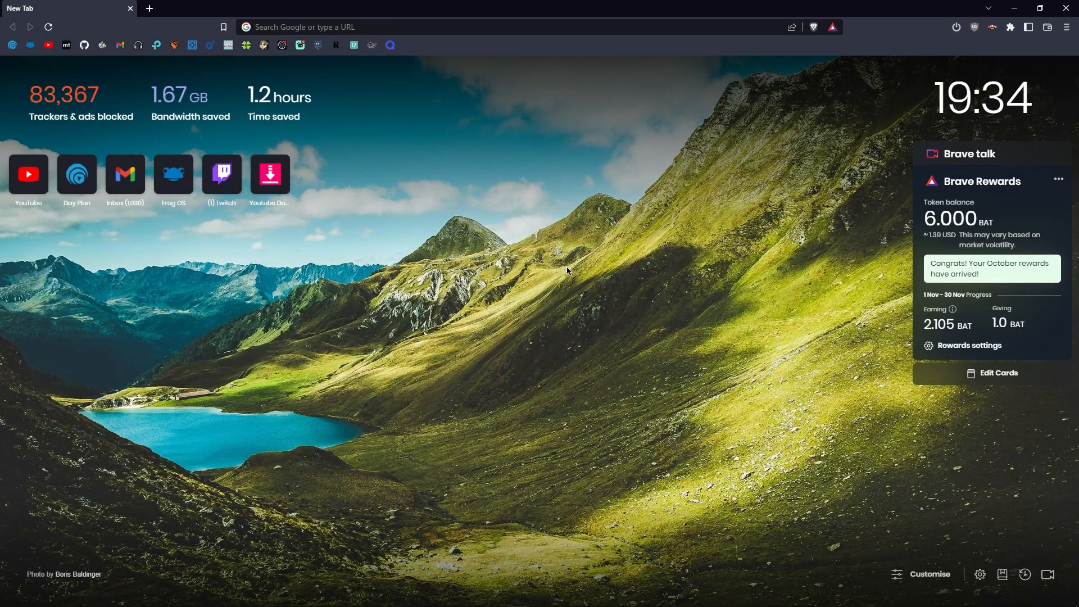
Switch to the Brave browser, search for the Marvel GEQ plugin and save its Windows installer from the Voxengo site
text(mar)
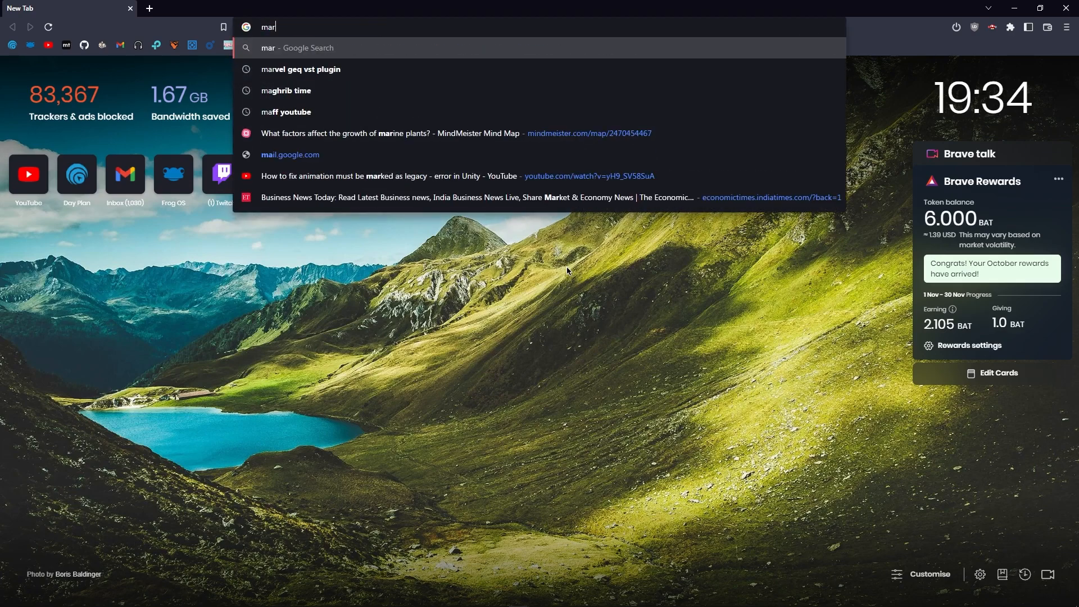
text(valgq plugin)
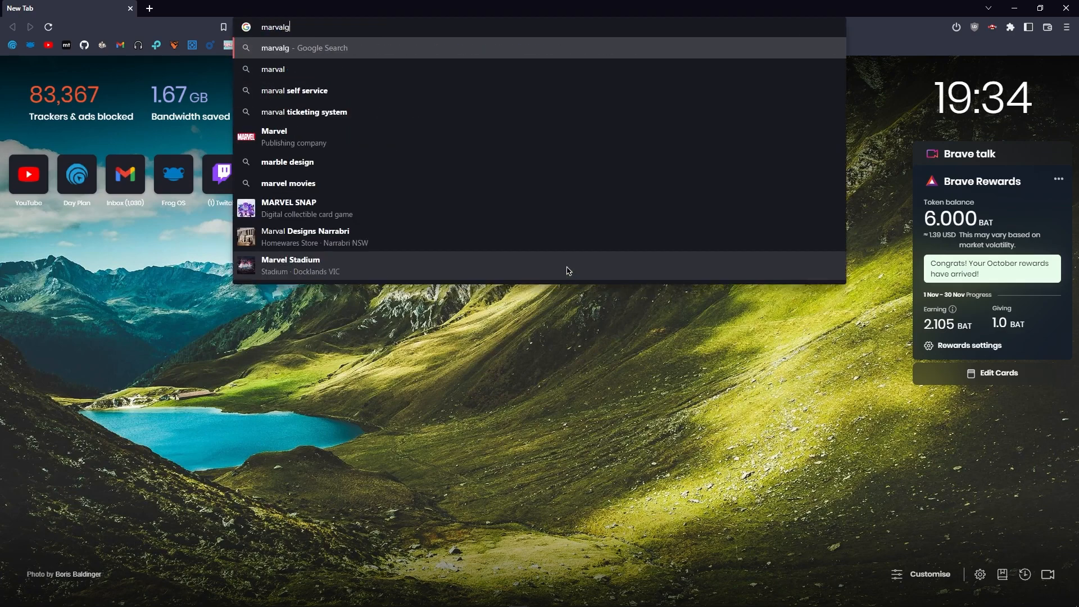
key(Return)
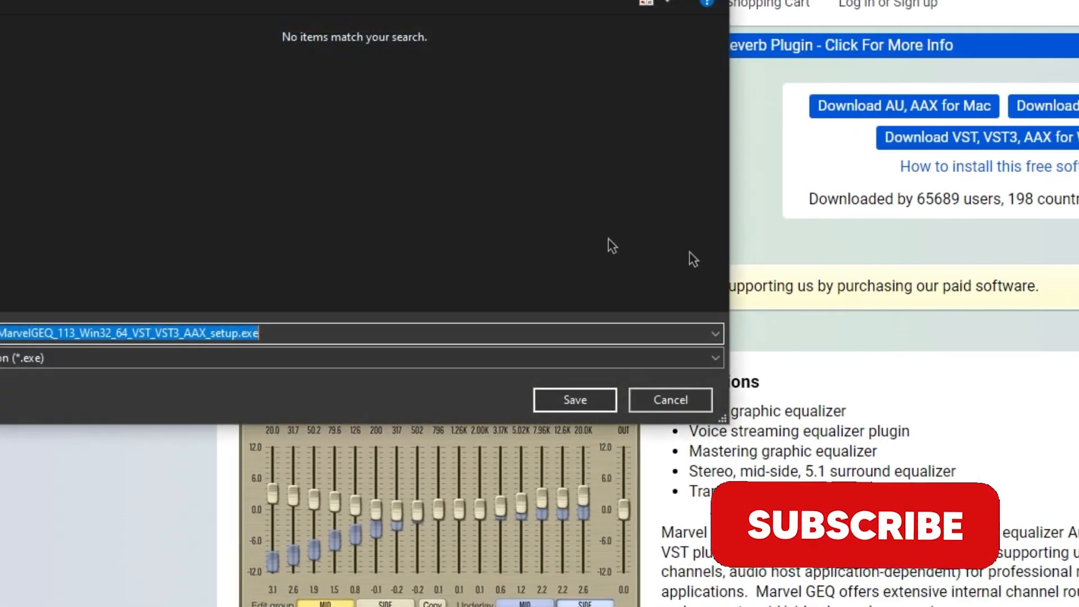
click(562, 399)
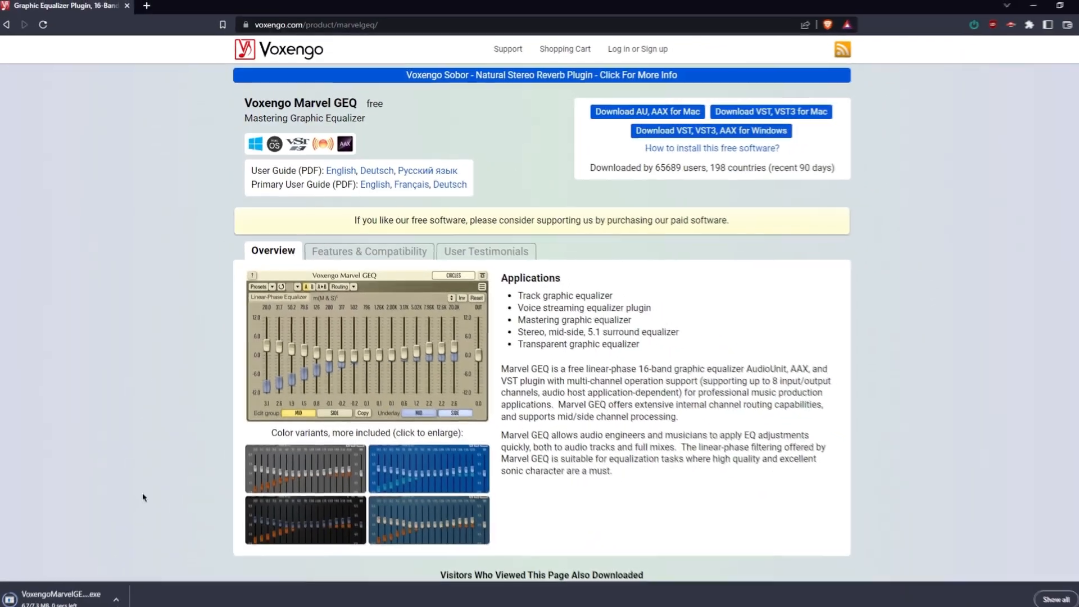
Walk through the Marvel GEQ 1.13 setup, accepting the agreement and default components up to the 64-bit VST plug-in folder, and exit
click(62, 588)
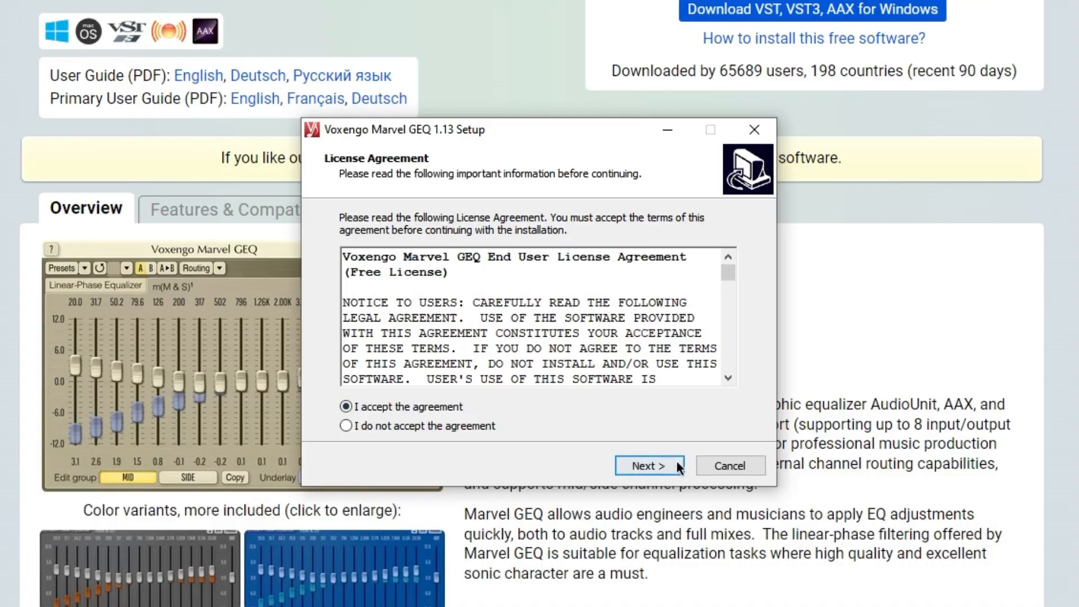
click(677, 463)
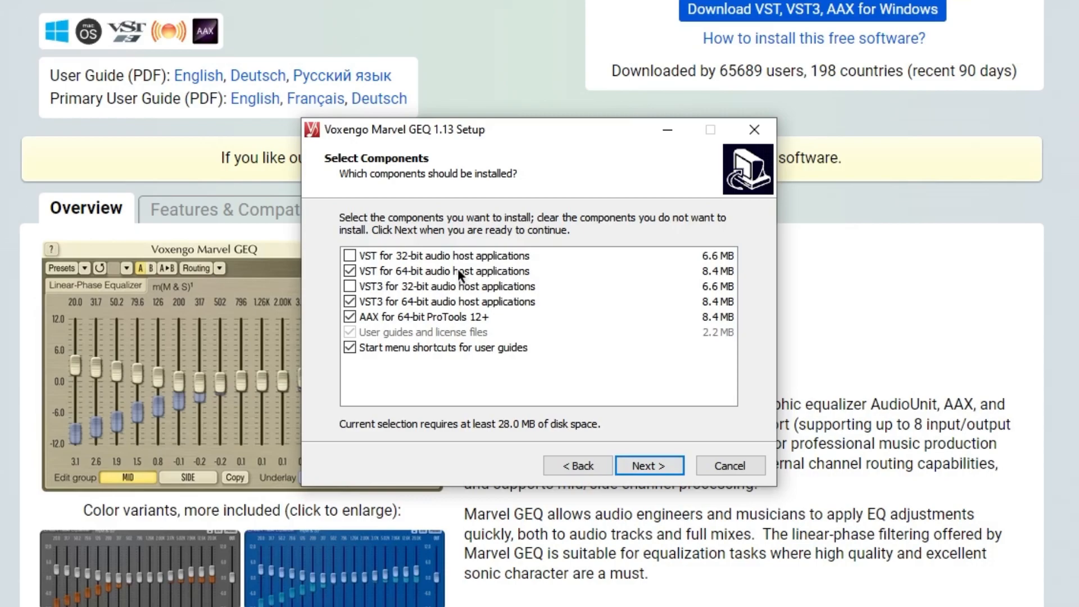
click(660, 469)
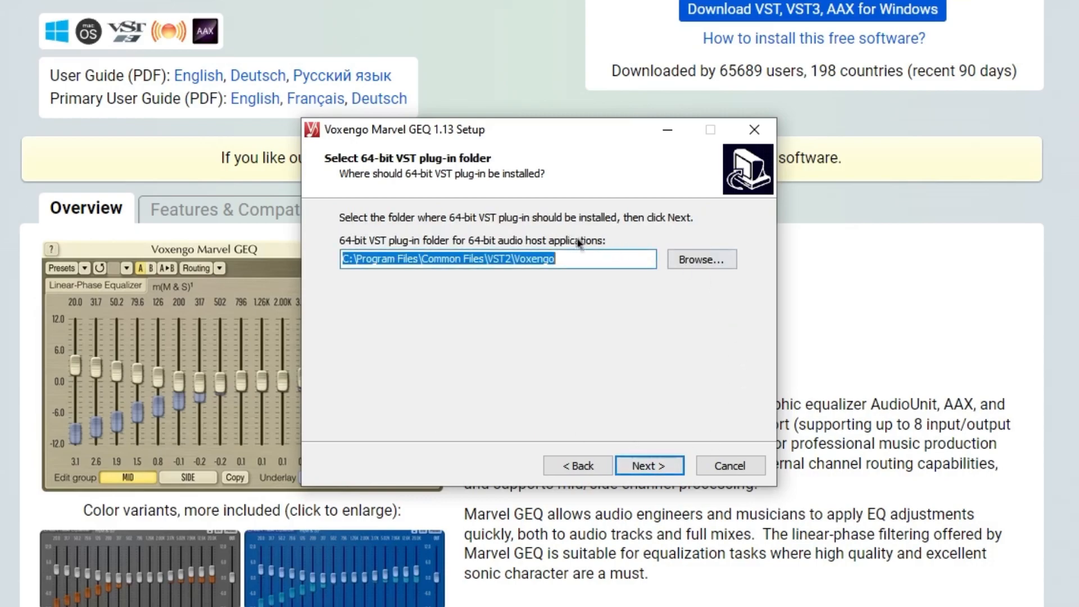
click(721, 467)
click(593, 408)
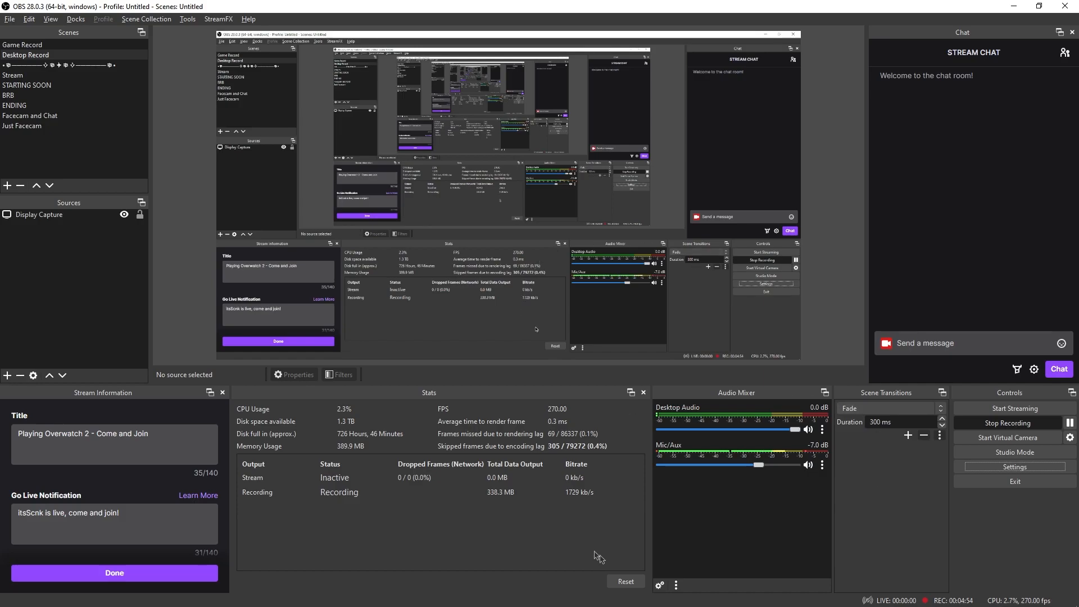
click(823, 466)
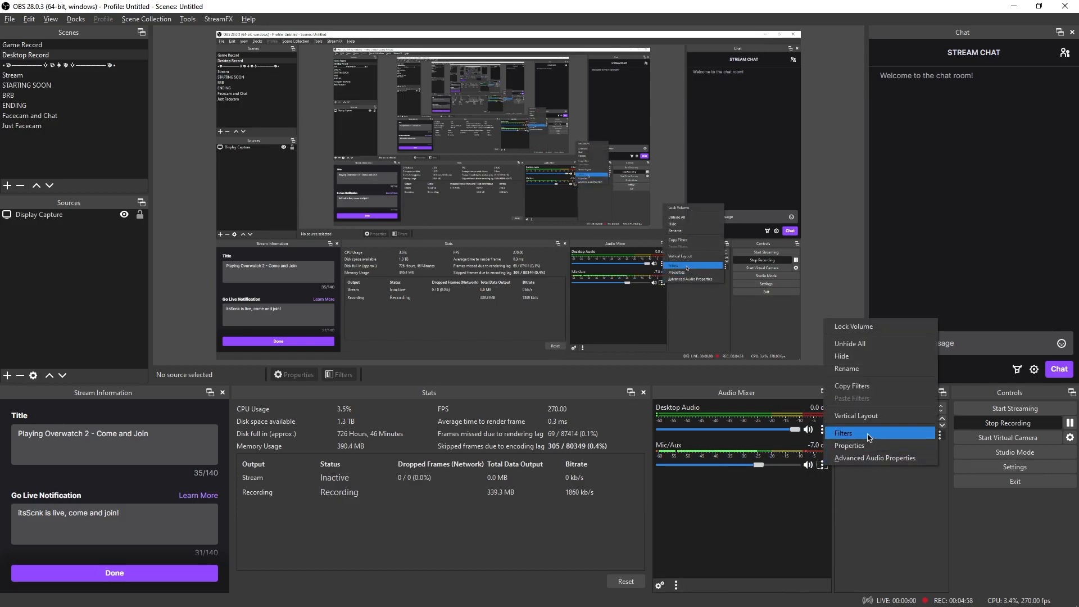
click(854, 524)
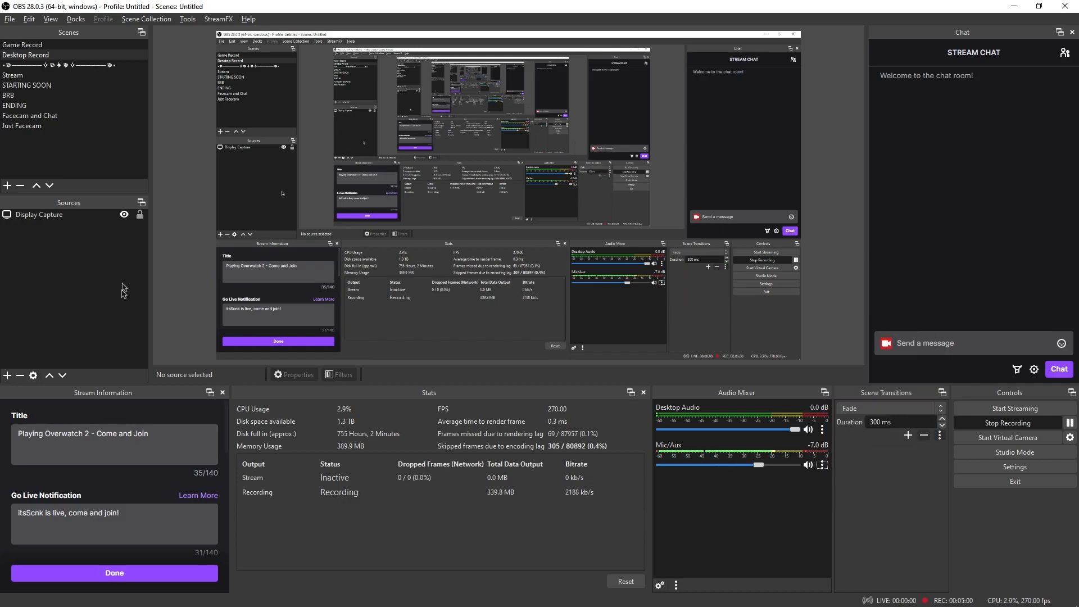
click(7, 375)
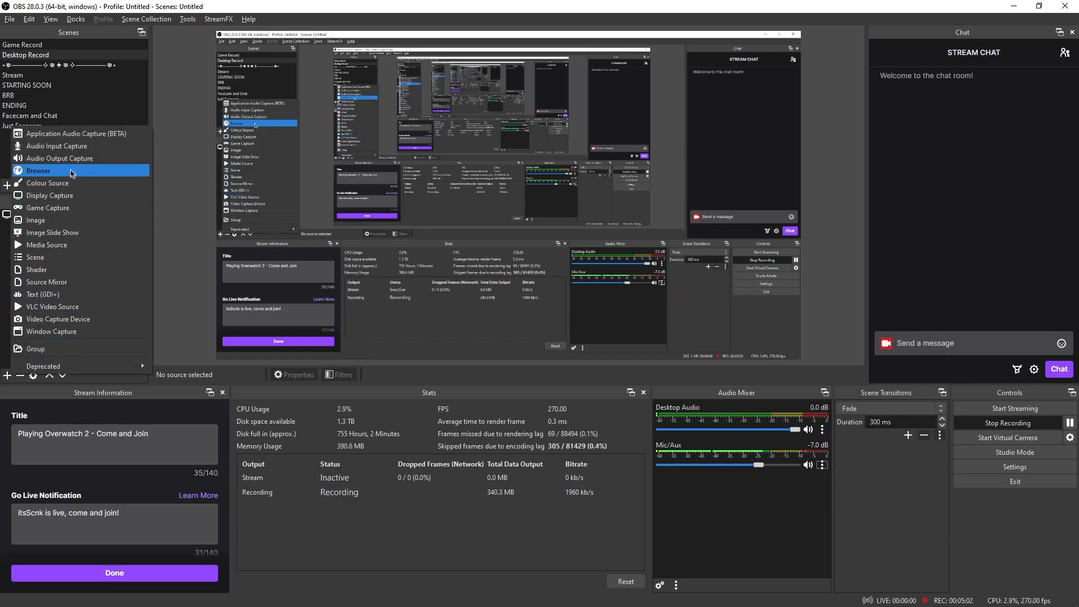
click(74, 146)
text(MIC)
key(Return)
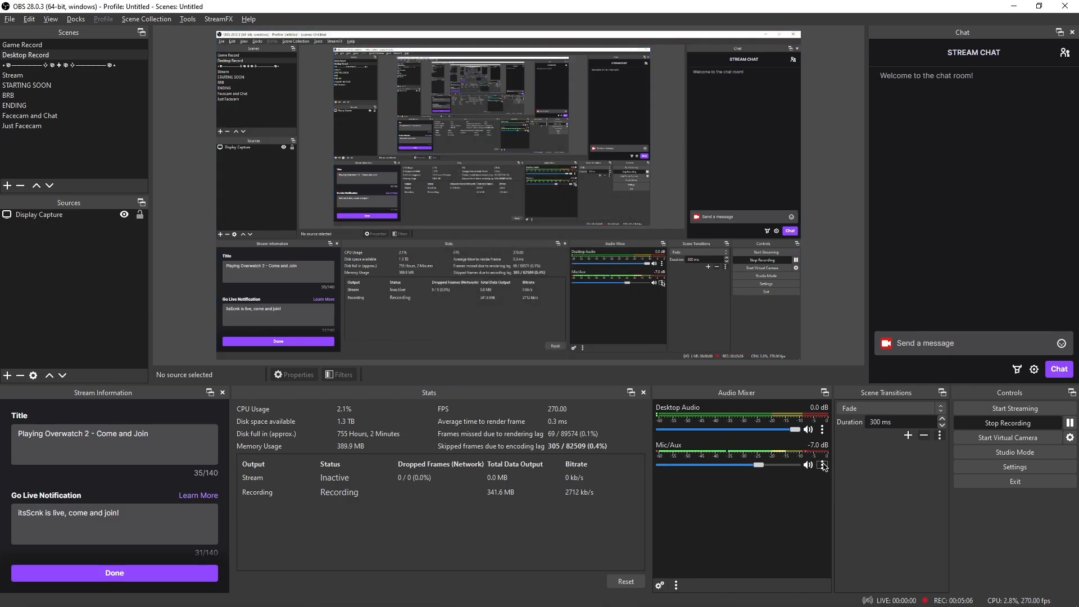
Open the Mic/Aux filters, choose Marvel GEQ for the VST 2.x Plug-in filter, and open its plug-in interface
click(824, 466)
click(899, 420)
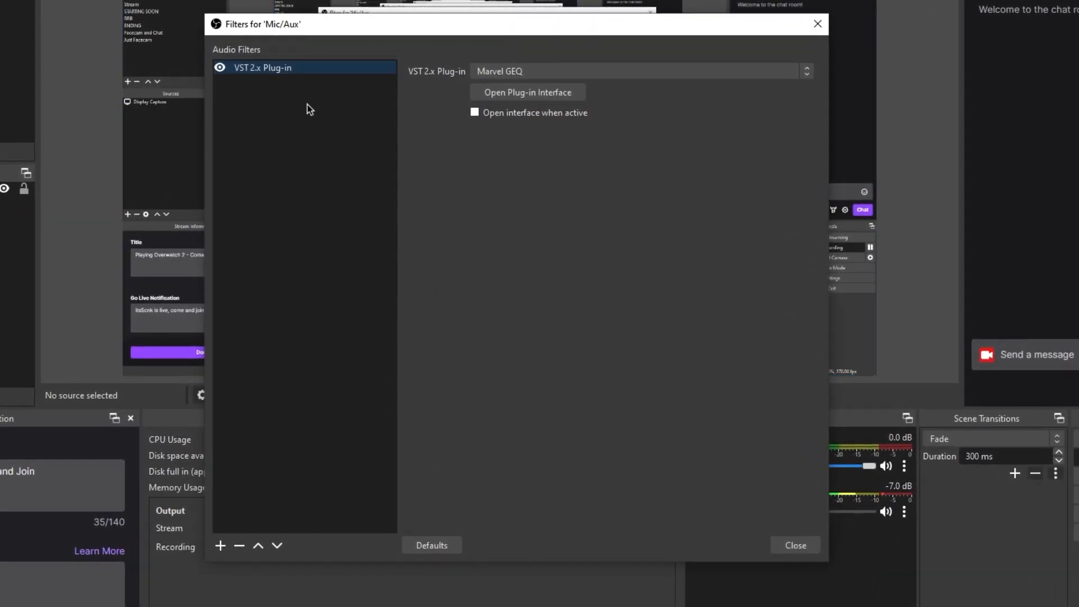
click(220, 545)
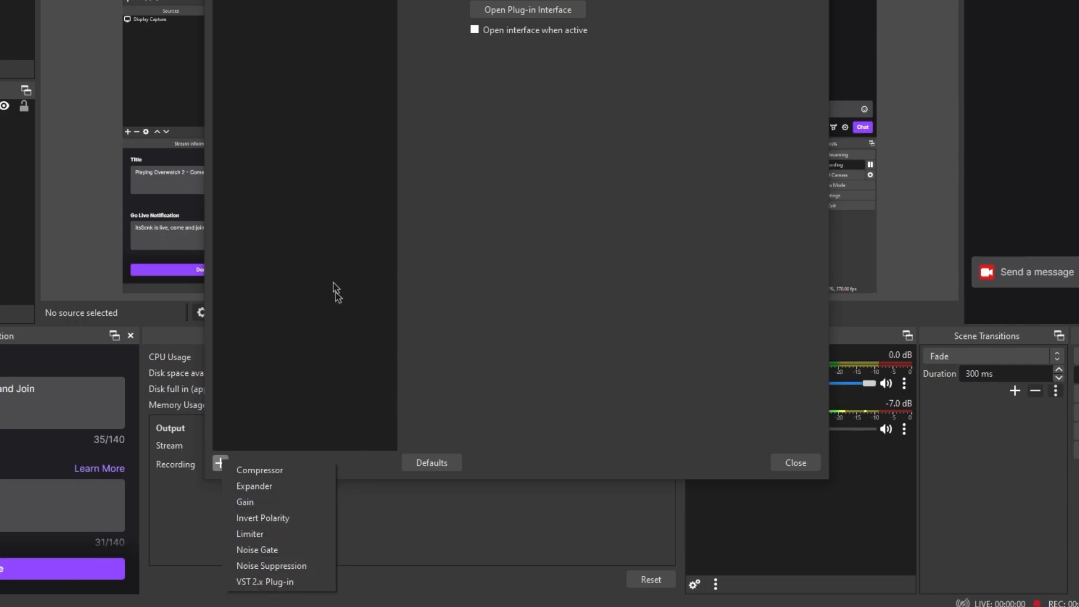
click(321, 234)
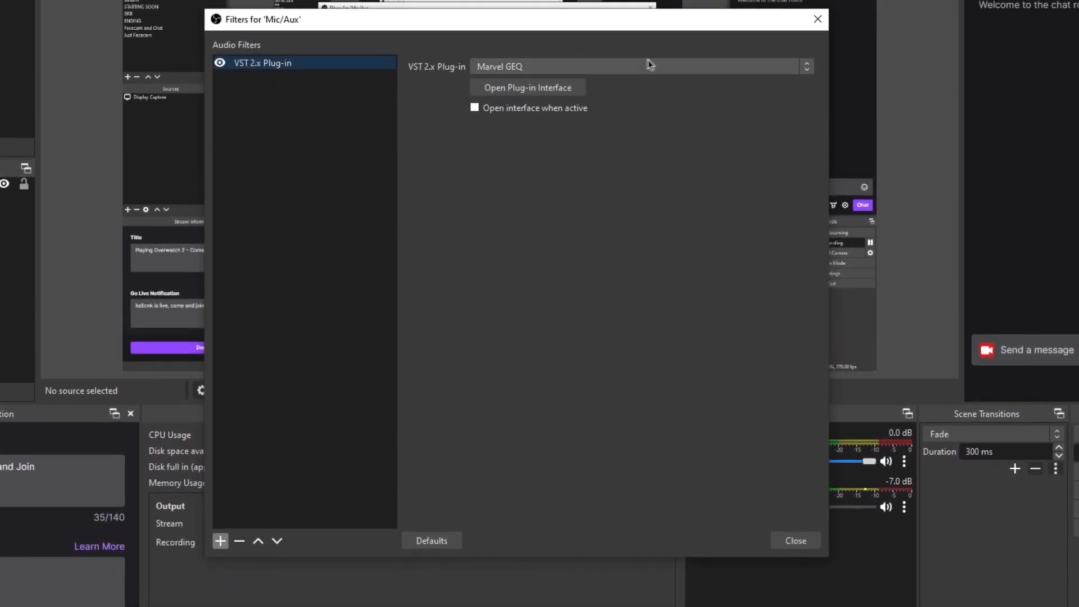
click(633, 69)
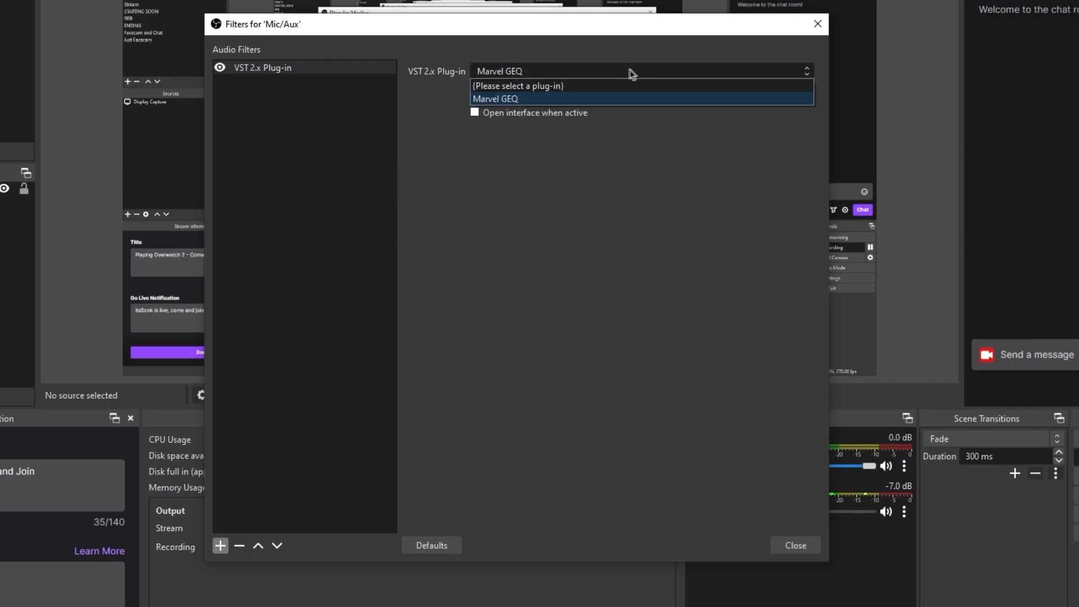
click(538, 99)
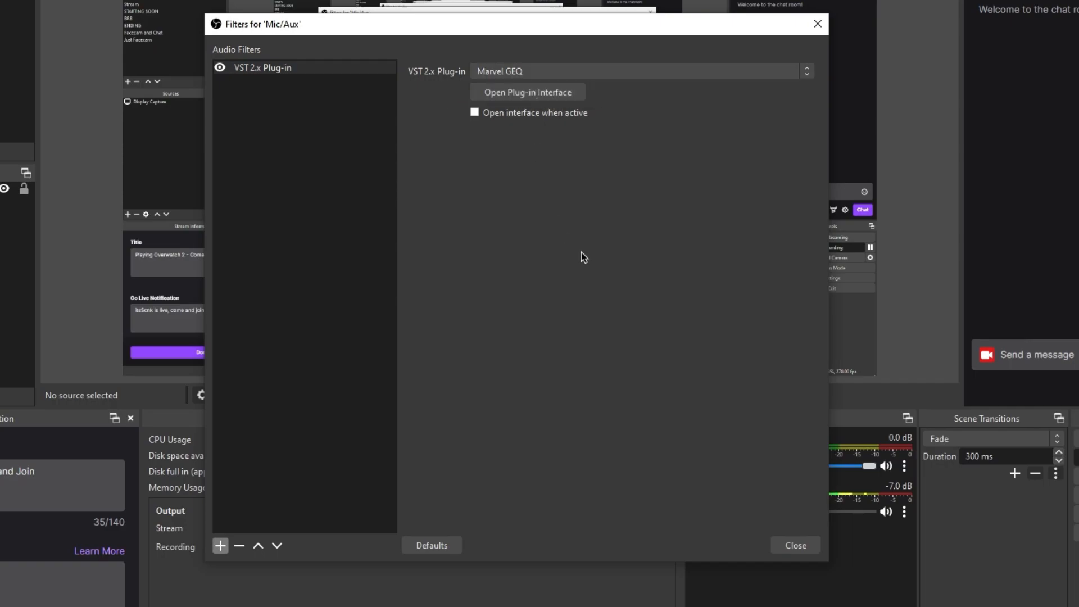
click(544, 93)
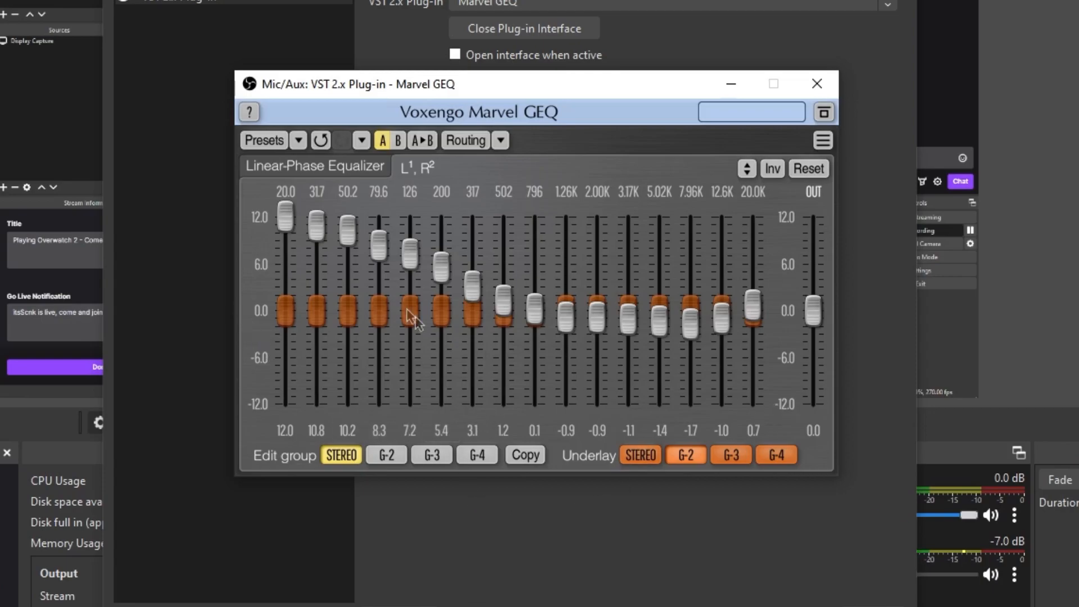
Activate the second Brighter and Bassy preset of the Session Bank in Marvel GEQ and close the Preset Manager
click(264, 140)
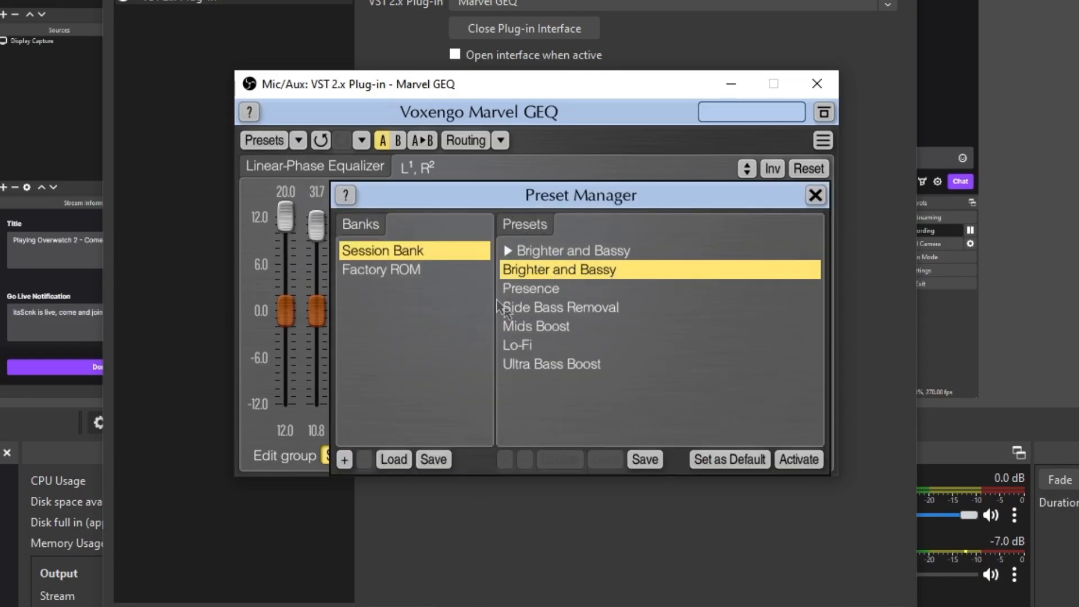
click(572, 248)
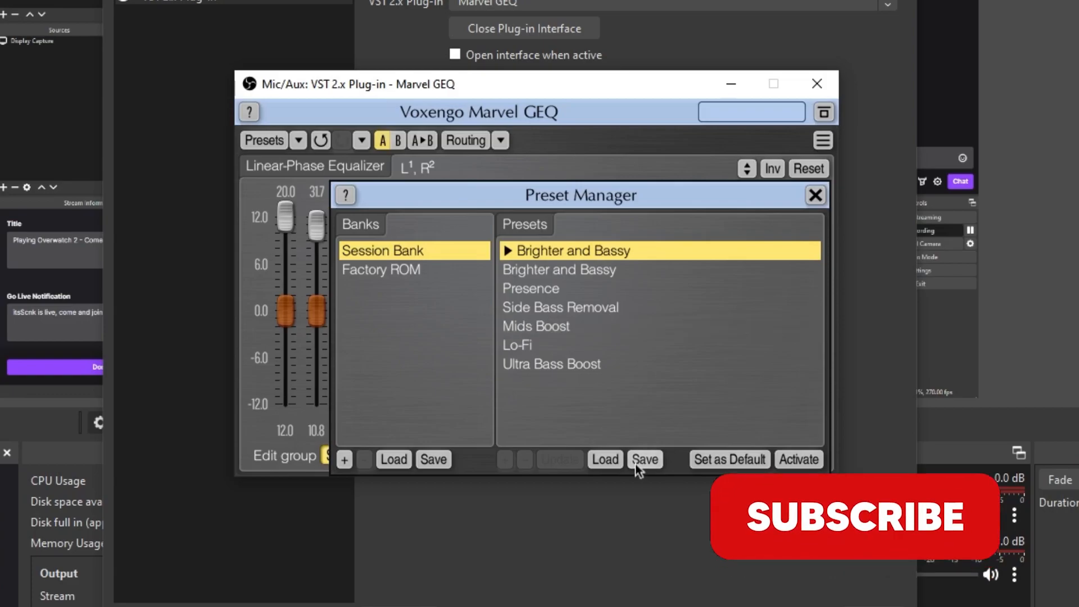
click(606, 462)
click(1031, 605)
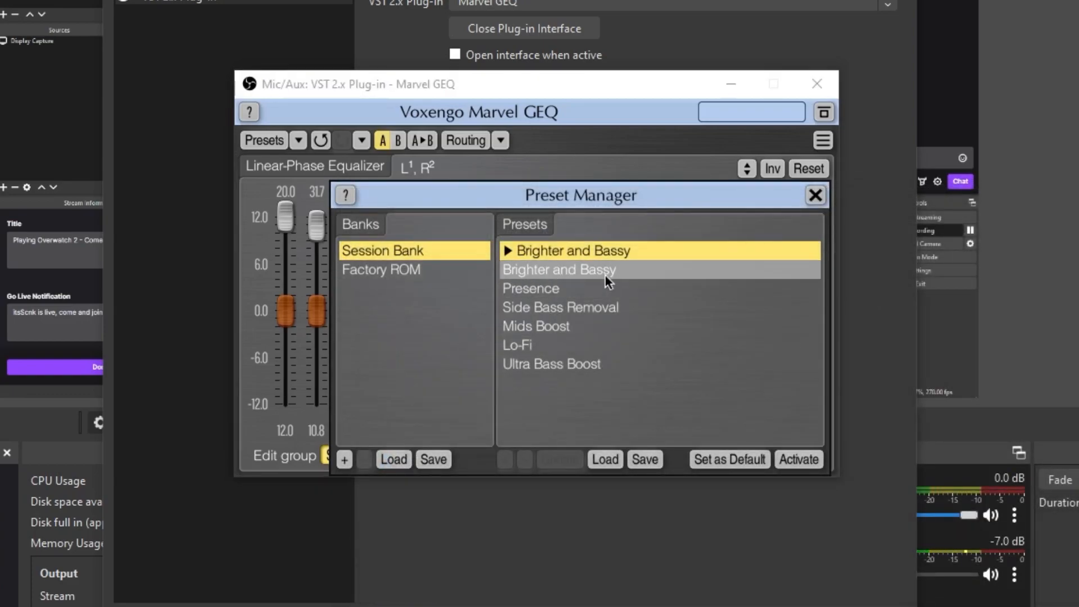
click(611, 273)
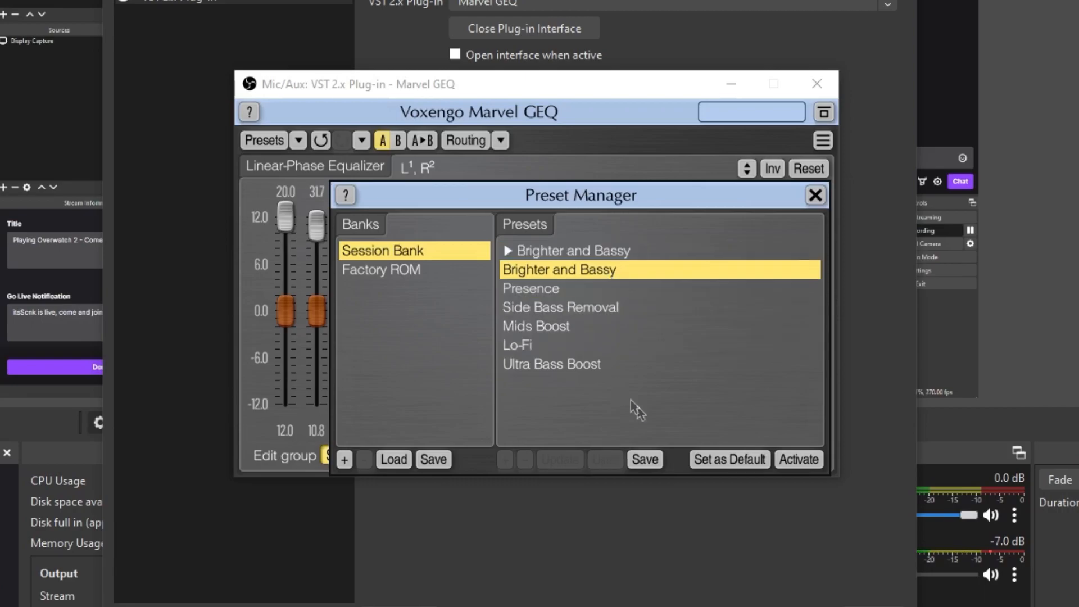
click(809, 463)
drag(675, 191, 930, 443)
click(855, 427)
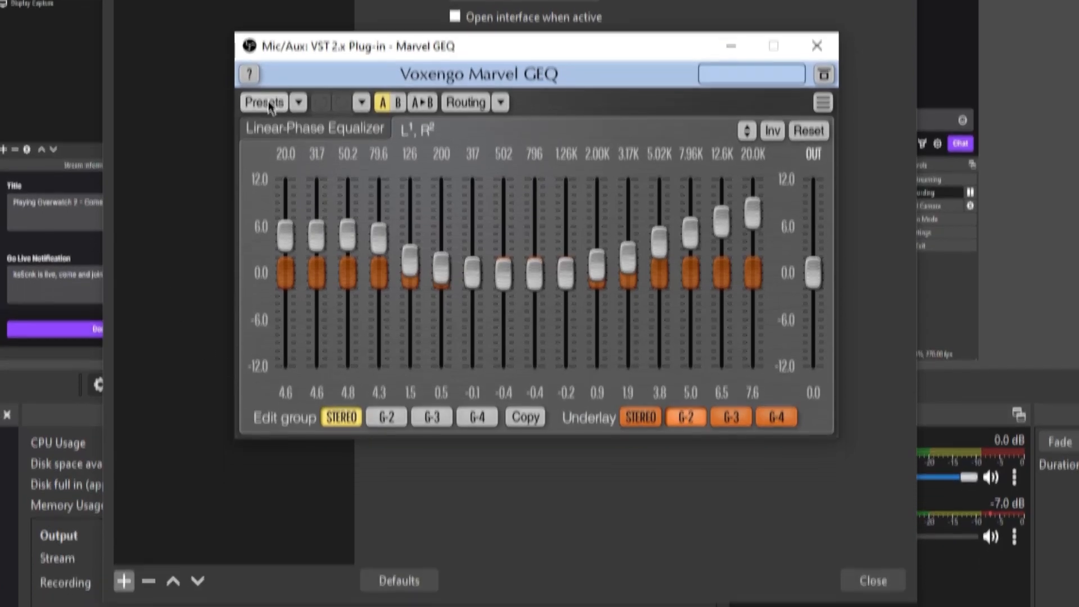
Load a saved preset file into the second Brighter and Bassy slot, activate it, and close the Preset Manager
click(270, 140)
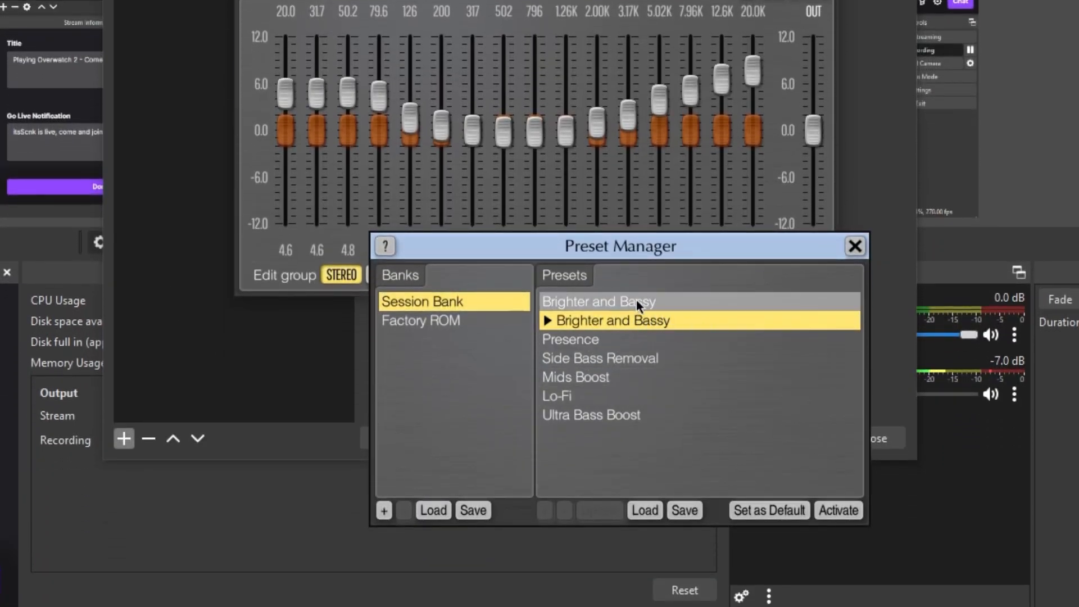
click(647, 510)
click(456, 361)
click(624, 543)
double_click(624, 543)
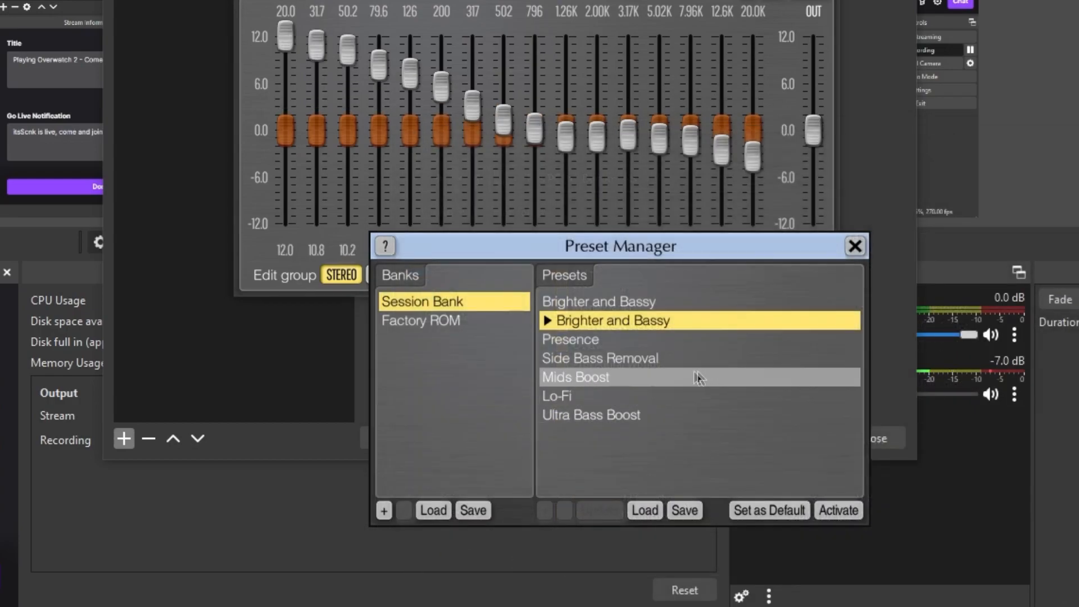
click(832, 512)
click(855, 248)
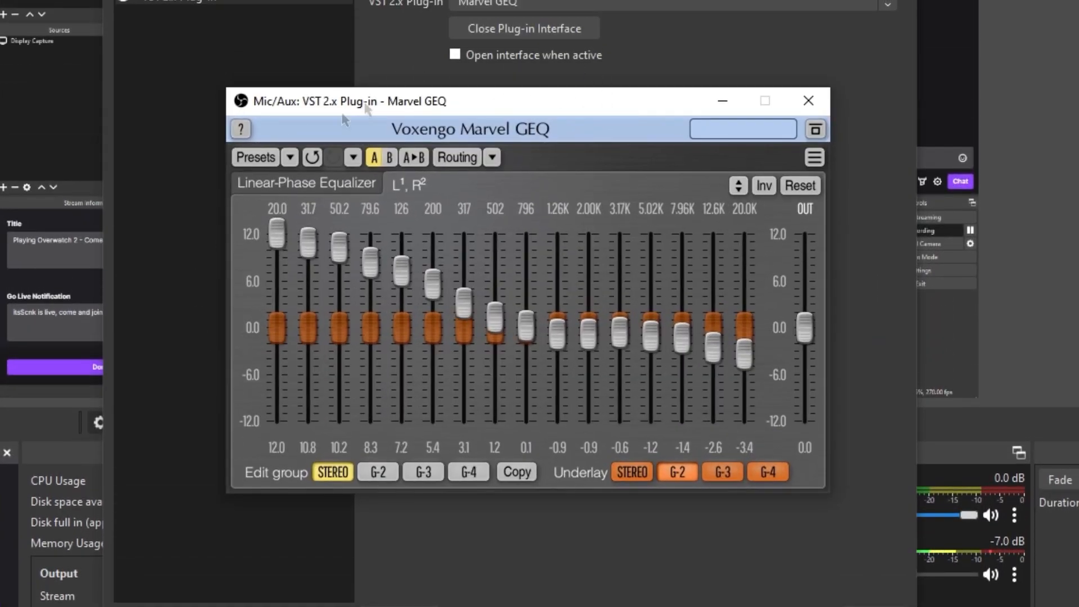